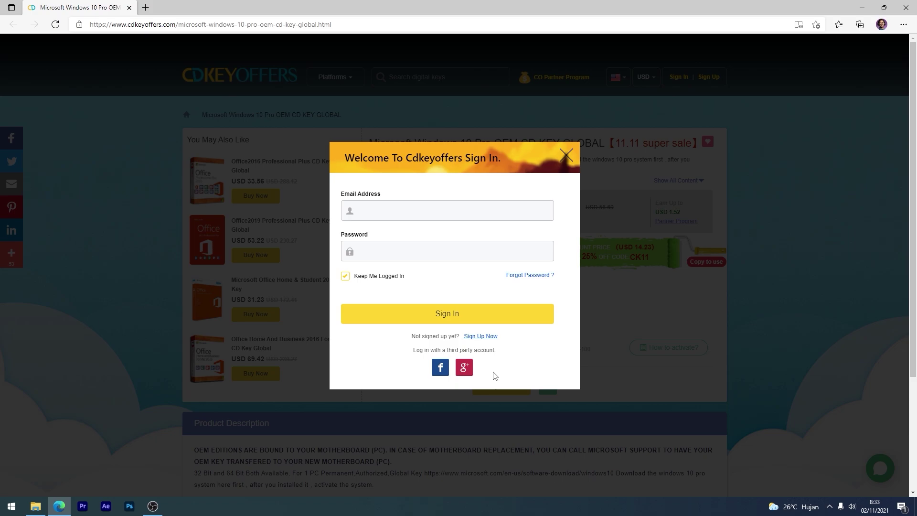
- Sign in to the key shop with a Google account and start buying one Microsoft Windows 10 Pro OEM key
left_click(463, 368)
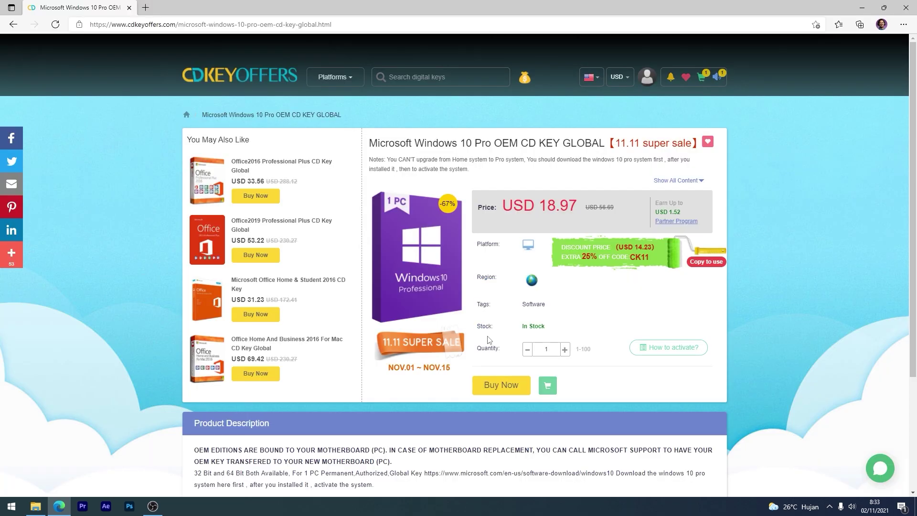
left_click(494, 388)
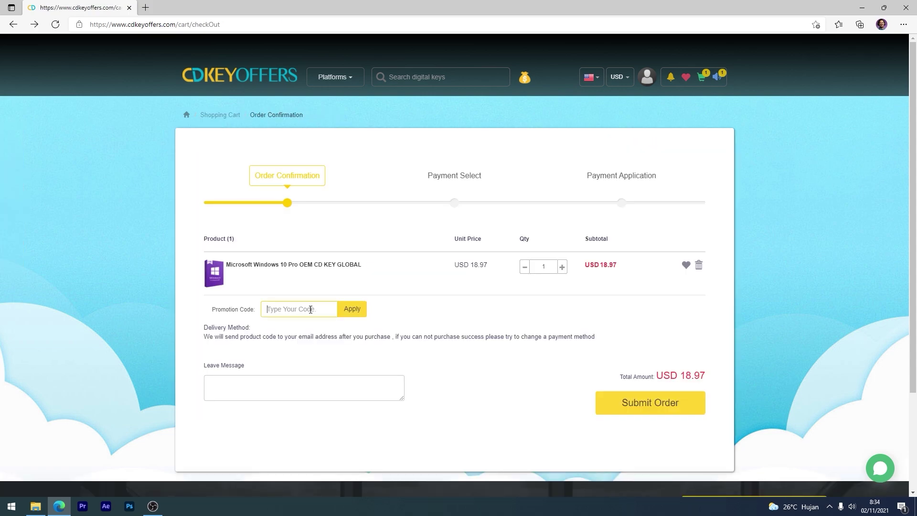
- Apply the promotion code UP20 to the Windows 10 Pro order and submit the order
type("UP20")
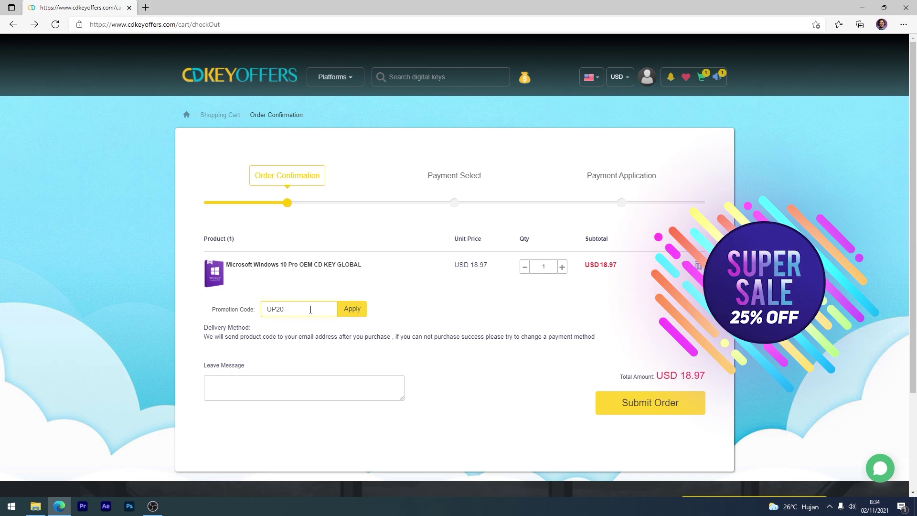
left_click(351, 311)
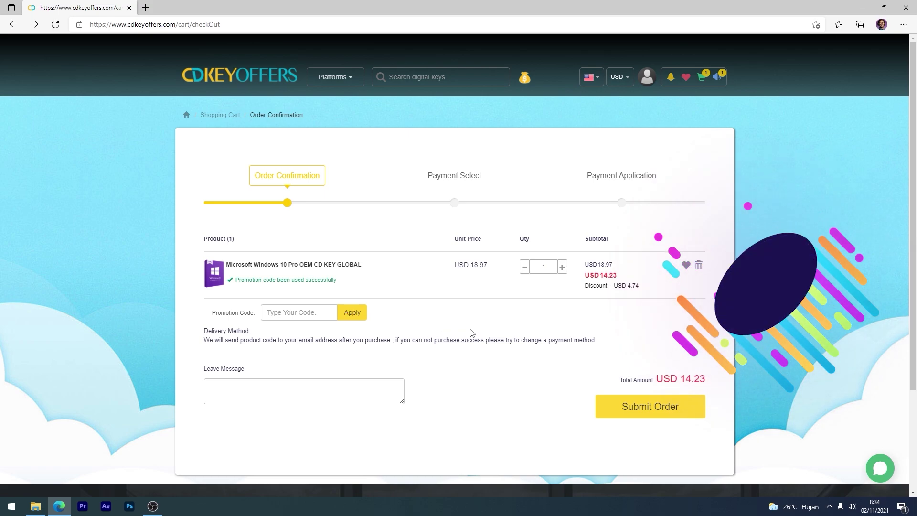
left_click(626, 412)
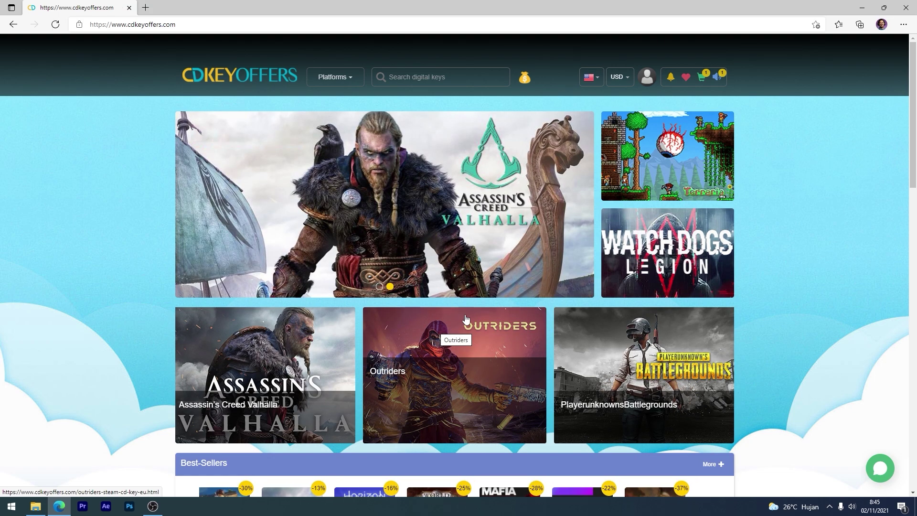
- Open the account's purchased orders and view the key of the completed Windows 10 Pro order
mouse_move(646, 86)
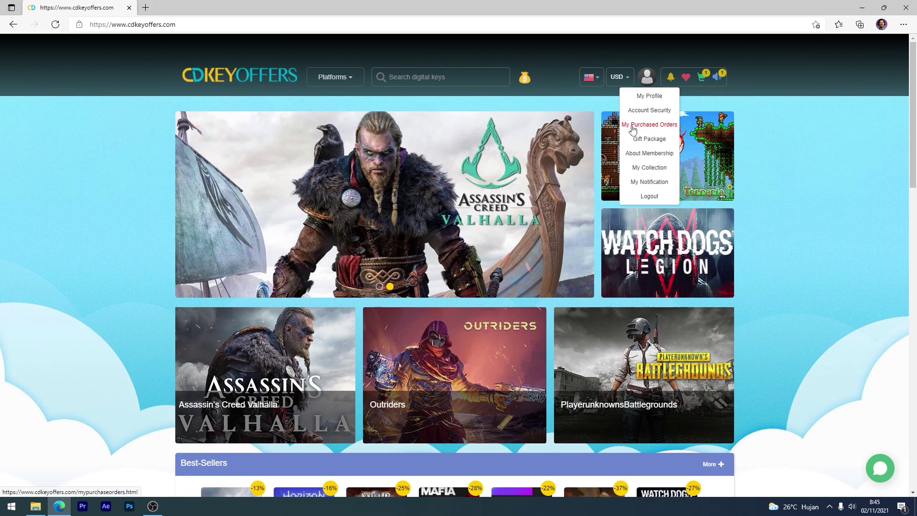
left_click(633, 129)
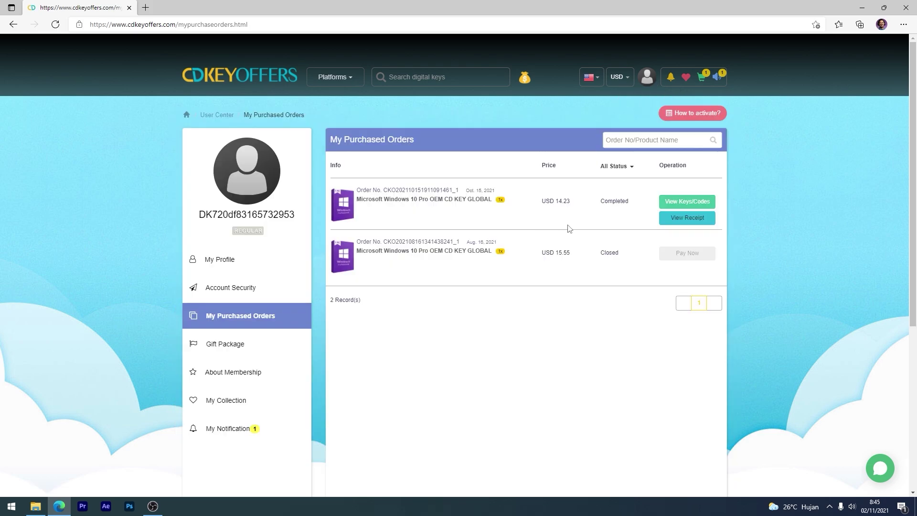
left_click(683, 202)
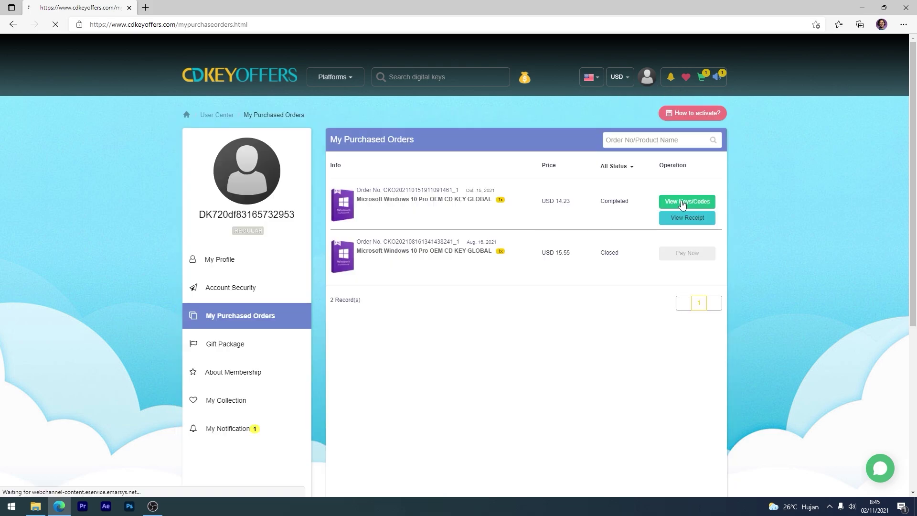
left_click_drag(552, 386, 455, 386)
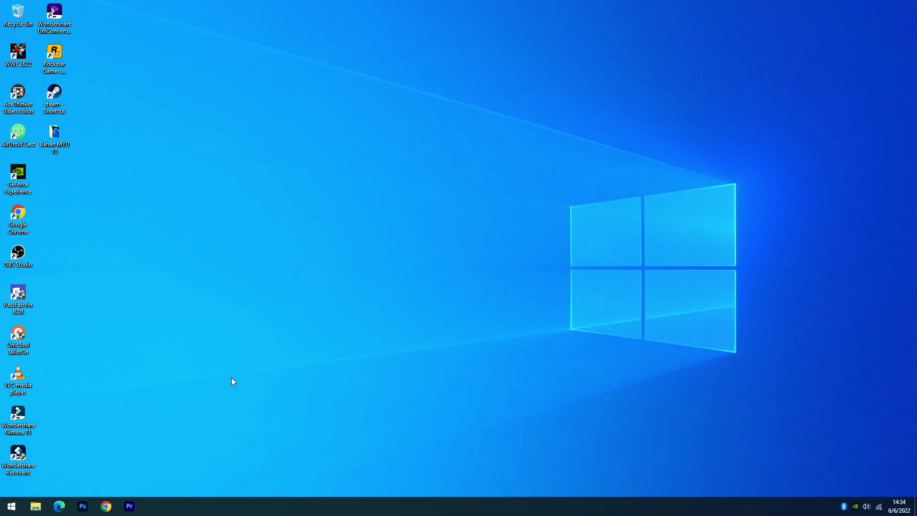
- Search Windows for "restore", open the restore point settings and confirm the Windows (C:) drive's configuration with system protection turned on
left_click(12, 507)
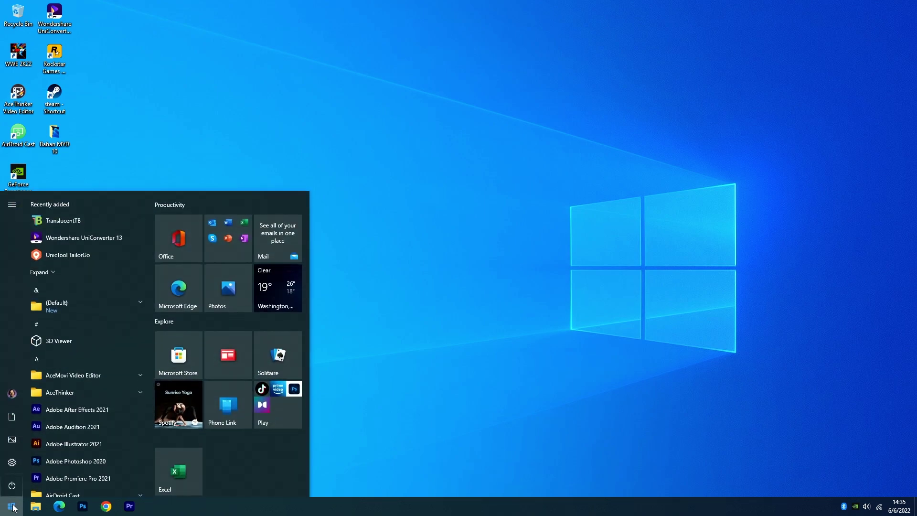
type("restore")
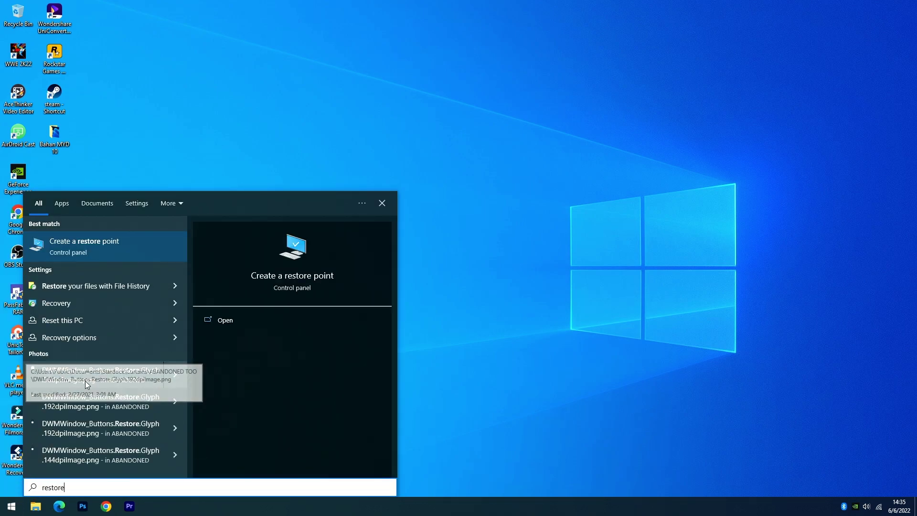
left_click(143, 246)
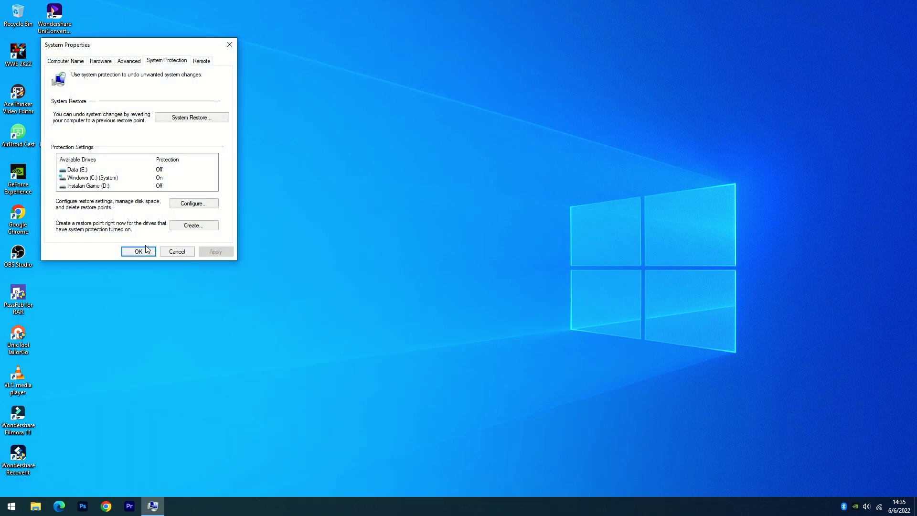
left_click(97, 178)
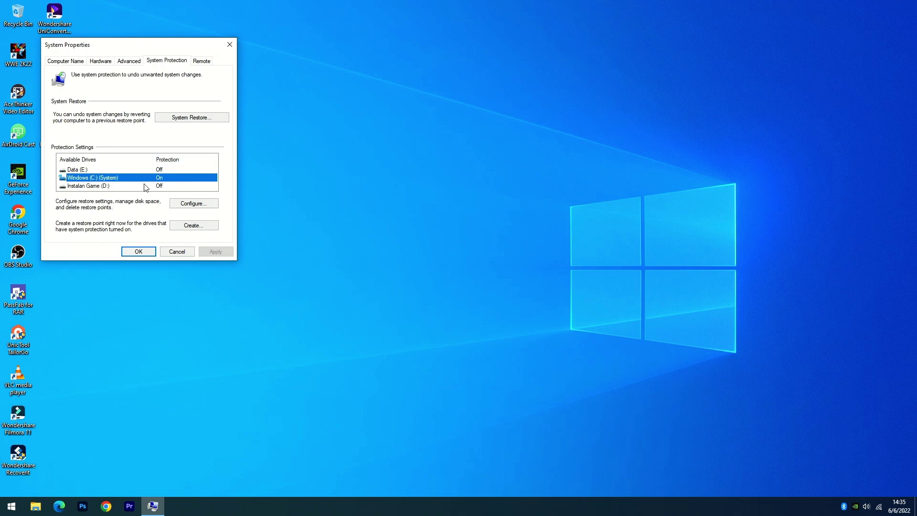
left_click(185, 206)
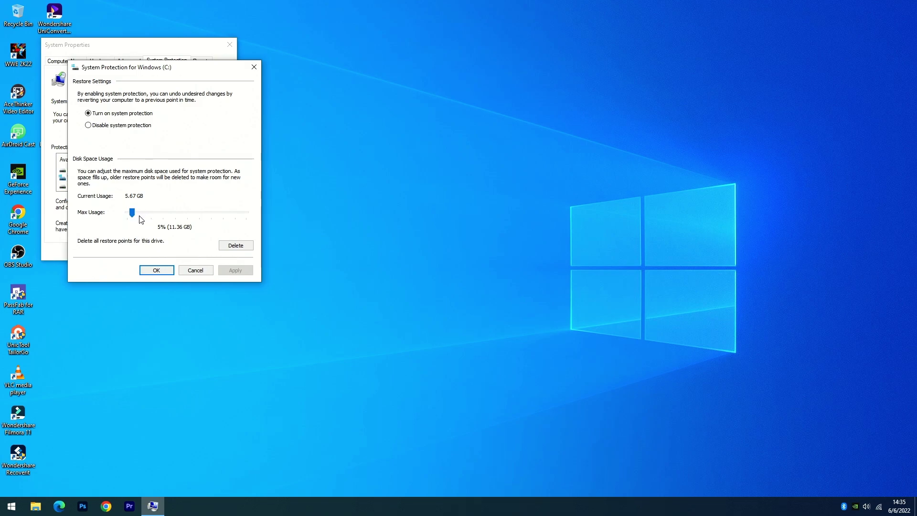
left_click(153, 271)
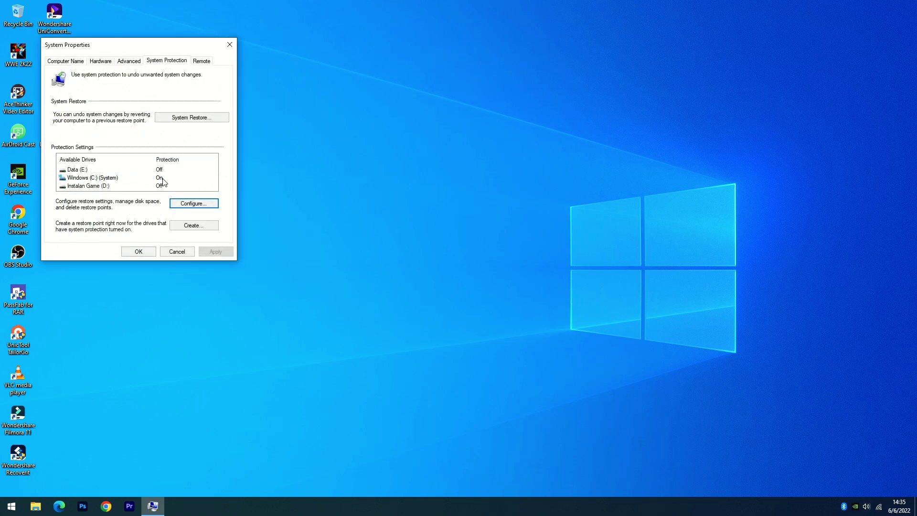
- Create a restore point described as "MYD 10" for the protected Windows (C:) drive and close System Properties
left_click(102, 179)
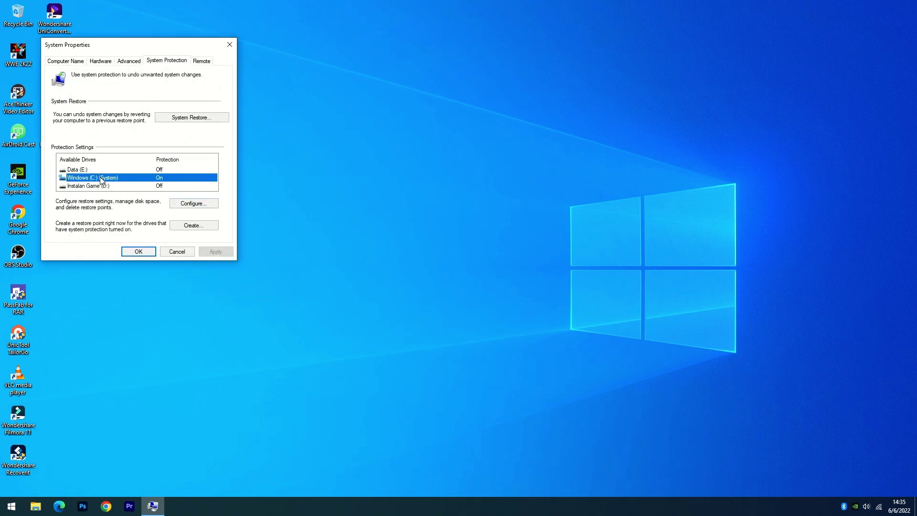
left_click(193, 226)
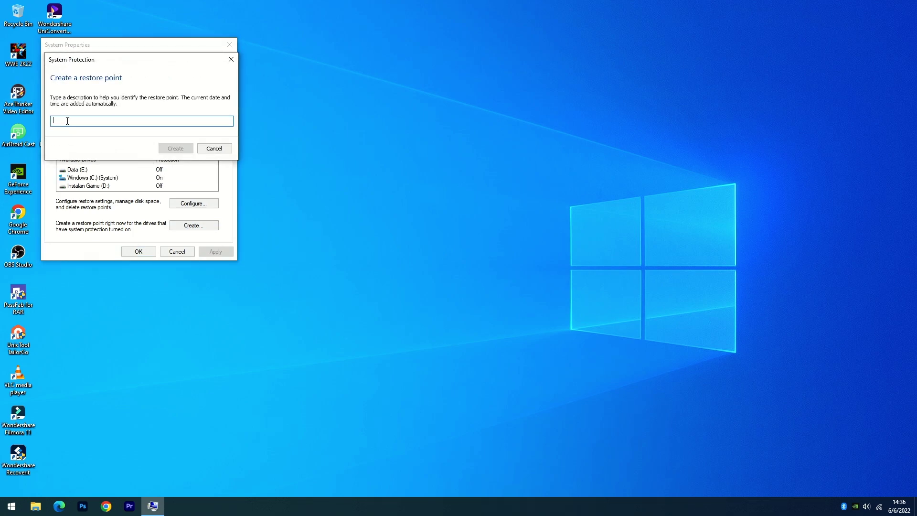
type("MYD 10")
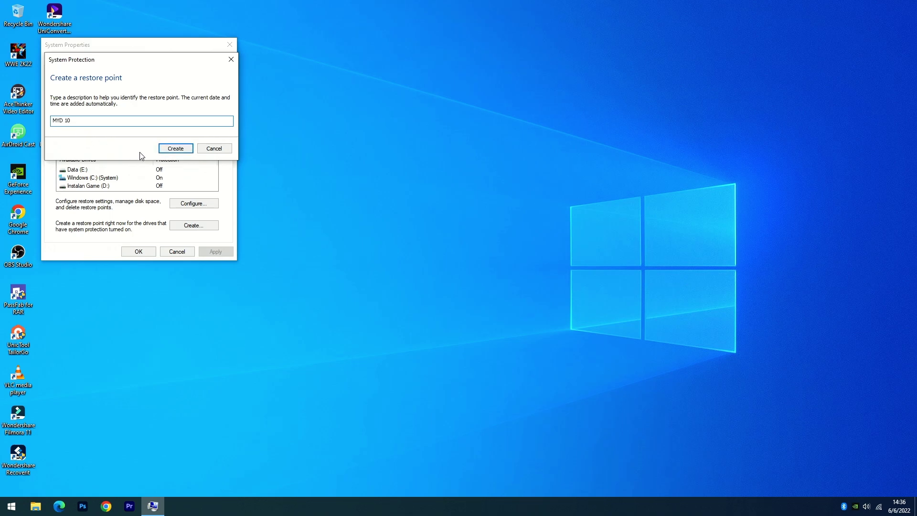
left_click(175, 148)
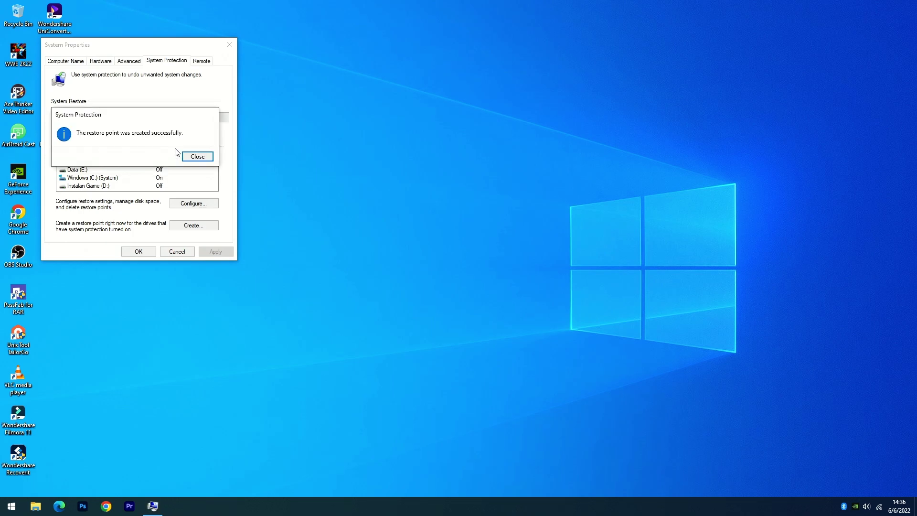
left_click(197, 158)
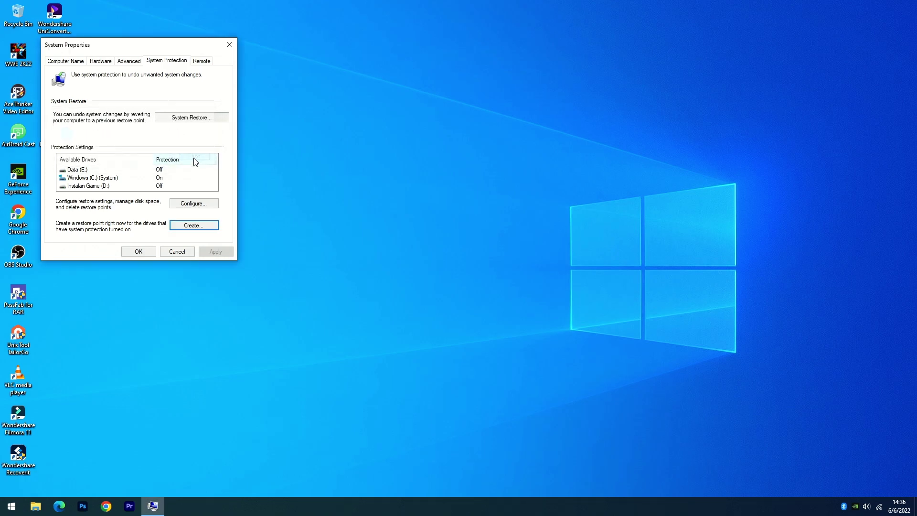
left_click(137, 252)
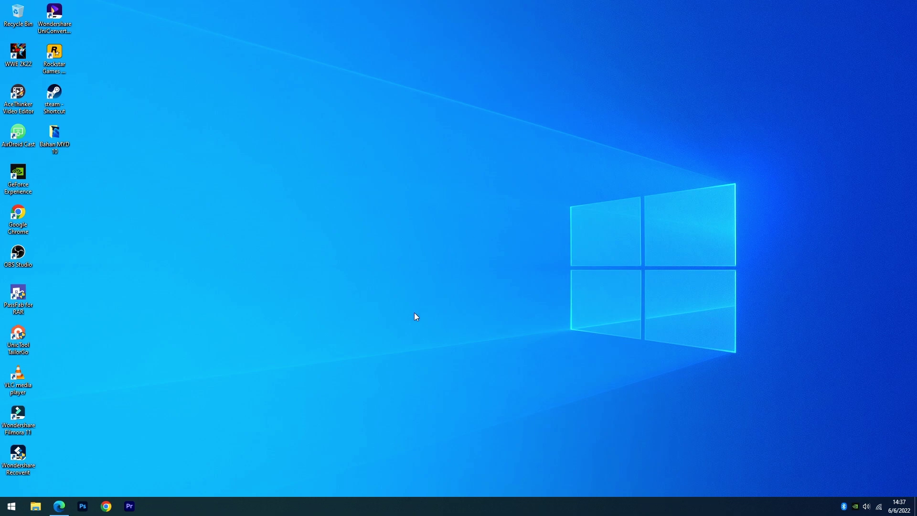
- Switch to Microsoft Edge and open the Makeover Your Desktop tutorial category on the Levelupid site
left_click(59, 506)
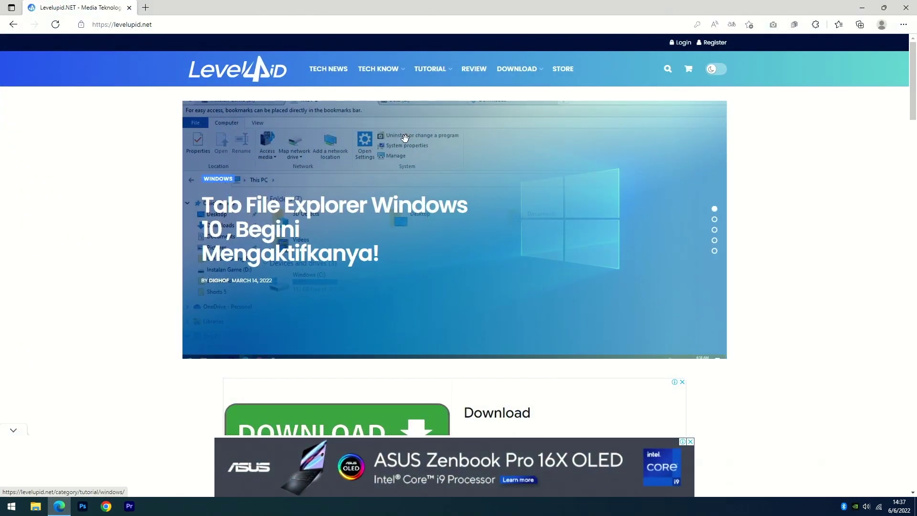
mouse_move(445, 75)
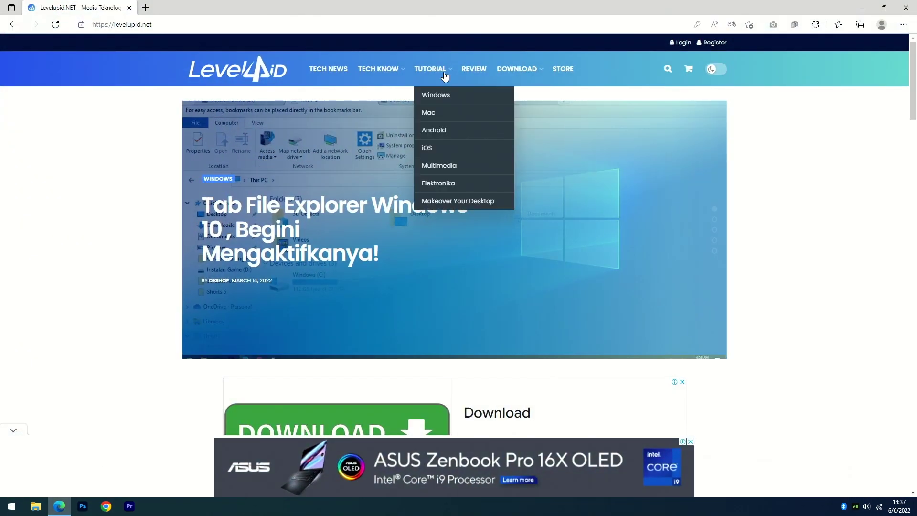
left_click(449, 203)
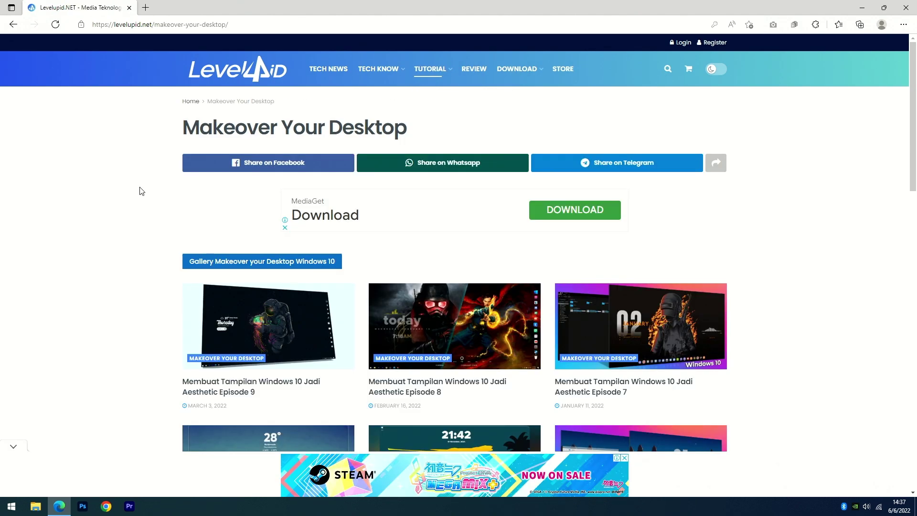
- Browse the Windows 10 makeover gallery and open the Aesthetic Episode 9 article, dismissing the interstitial advertisement
scroll(130, 208, "down", 2)
scroll(130, 209, "down", 3)
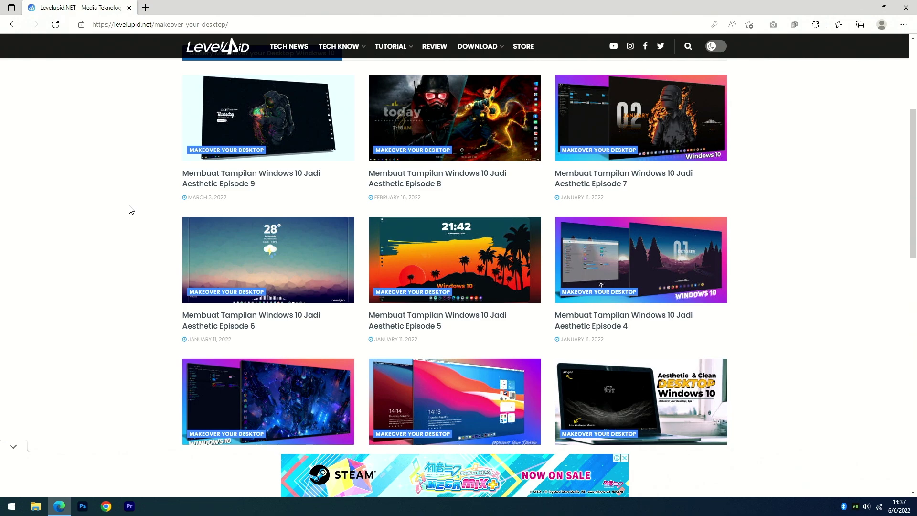
scroll(129, 209, "up", 4)
scroll(225, 270, "down", 3)
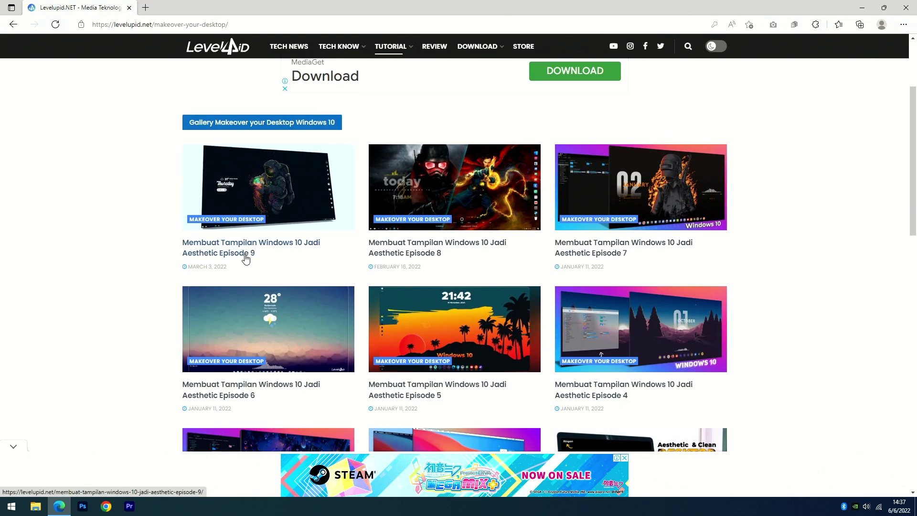
left_click(249, 252)
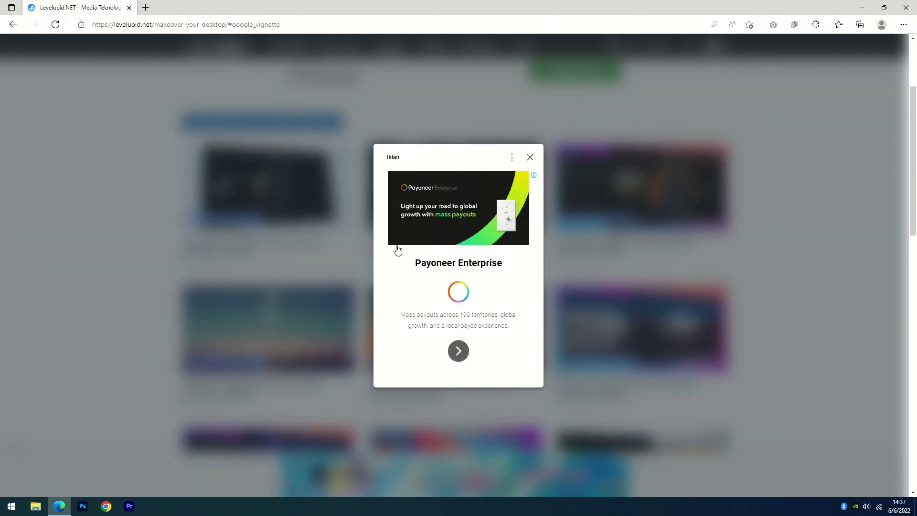
left_click(530, 158)
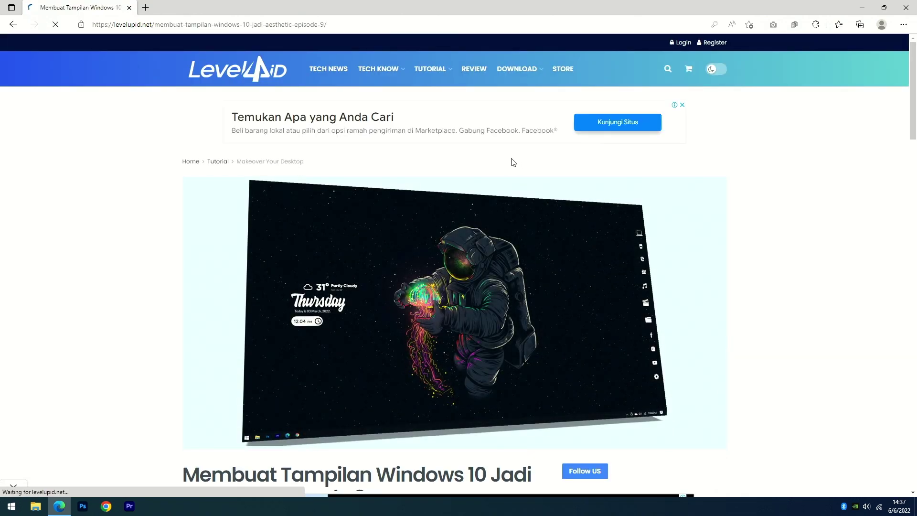
- Start the Google Drive download from the Episode 9 article and complete the reCAPTCHA image challenge on the link page
scroll(328, 210, "down", 5)
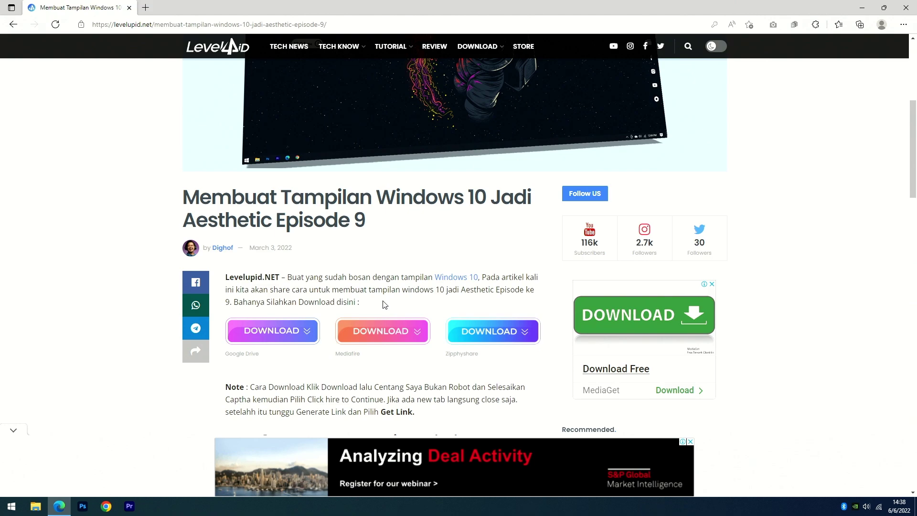
left_click(300, 333)
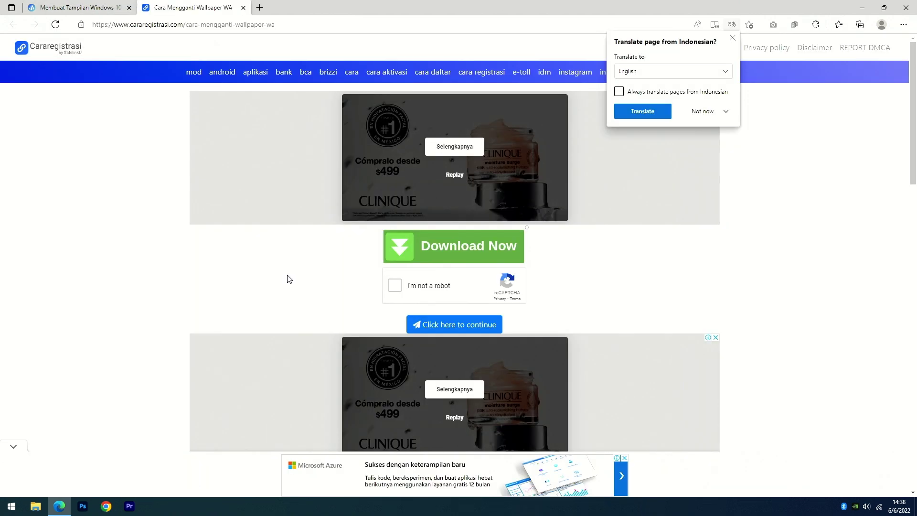
left_click(395, 291)
left_click(394, 287)
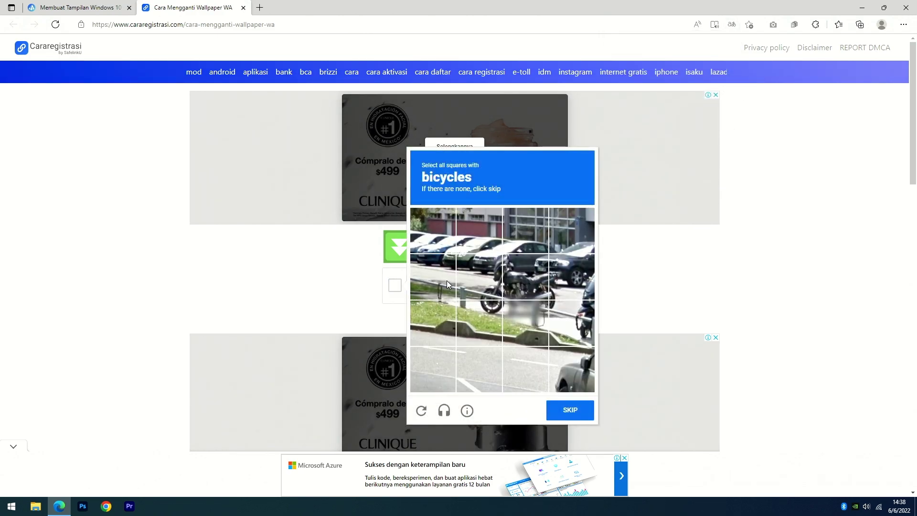
left_click(523, 278)
left_click(492, 314)
left_click(526, 323)
left_click(571, 325)
left_click(566, 406)
left_click(528, 277)
left_click(526, 319)
left_click(573, 411)
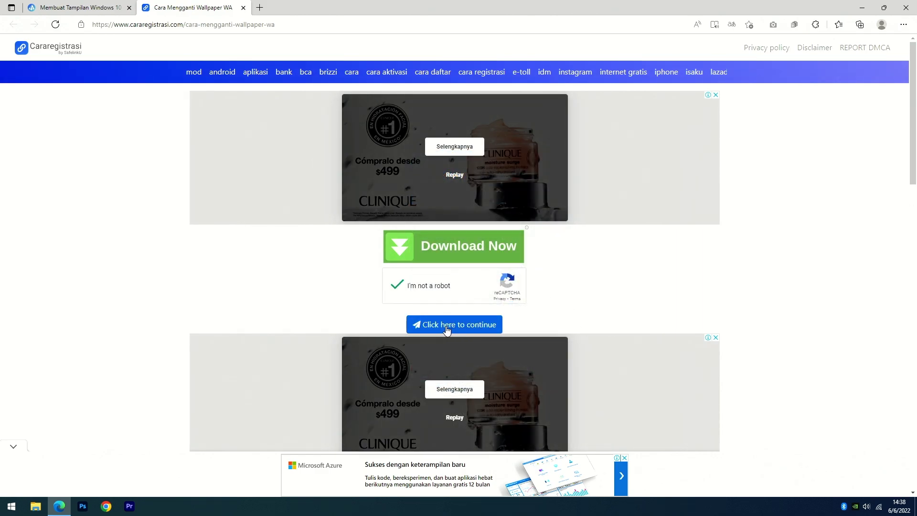
- Continue past the verification page, close any advertising popup and request the generated download link
left_click(447, 329)
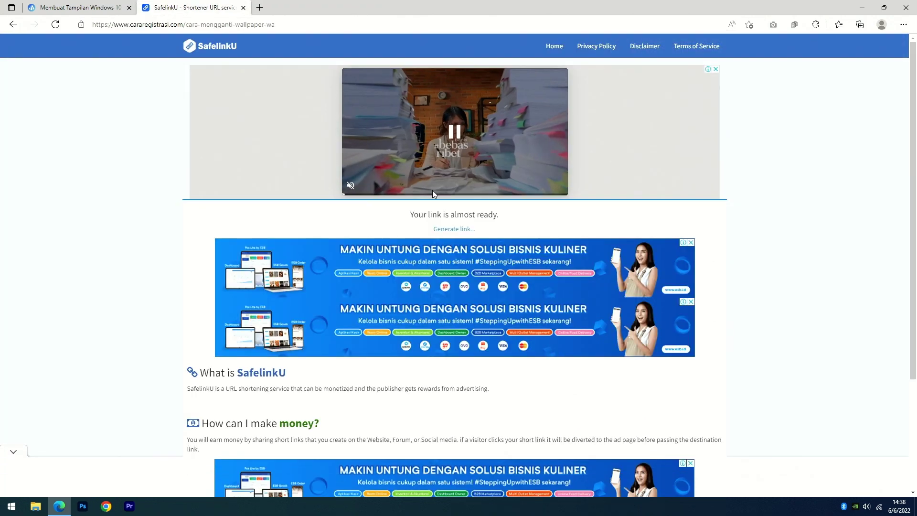
key("ctrl+w")
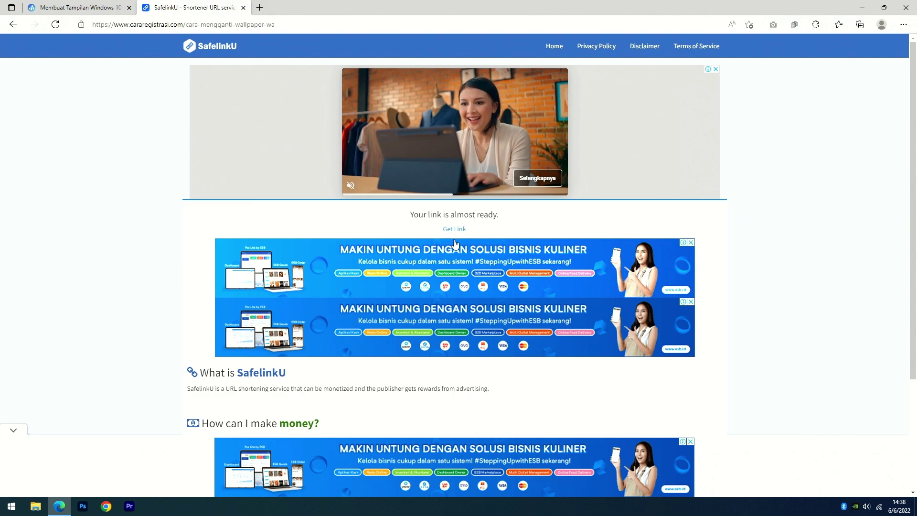
left_click(455, 230)
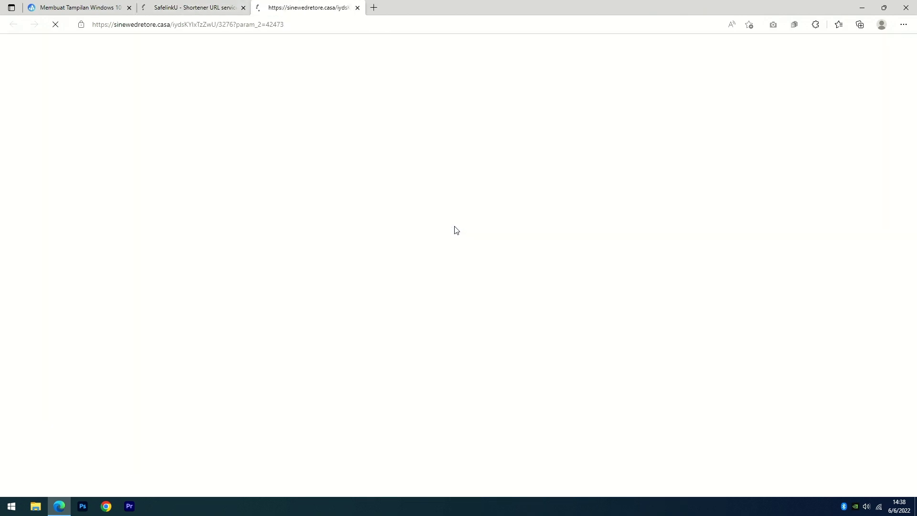
- Close the advertising tab and download Bahan Makeover Your Desktop Part 9.rar from Google Drive, proceeding despite the virus-scan notice
left_click(358, 8)
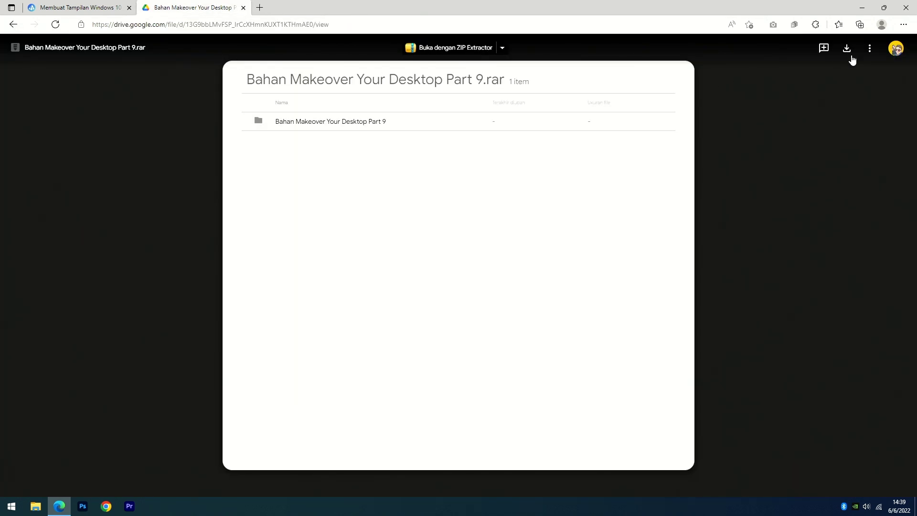
left_click(848, 50)
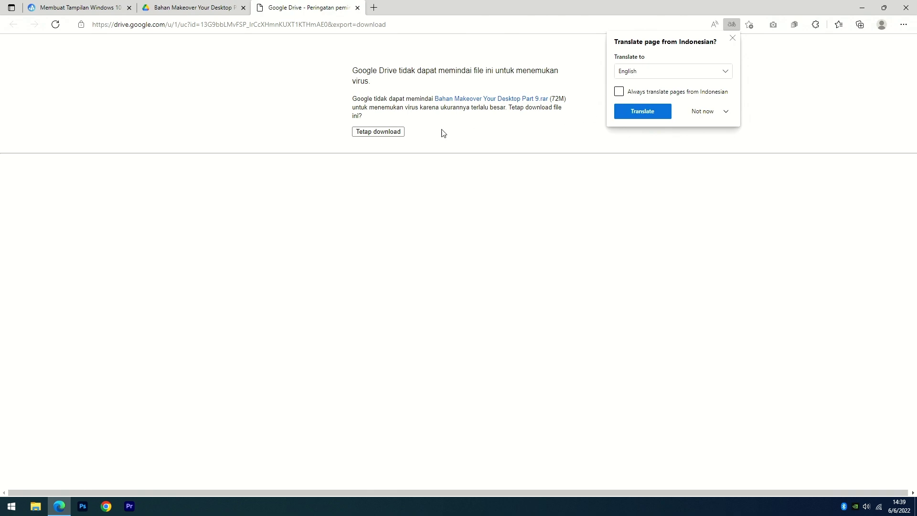
left_click(393, 135)
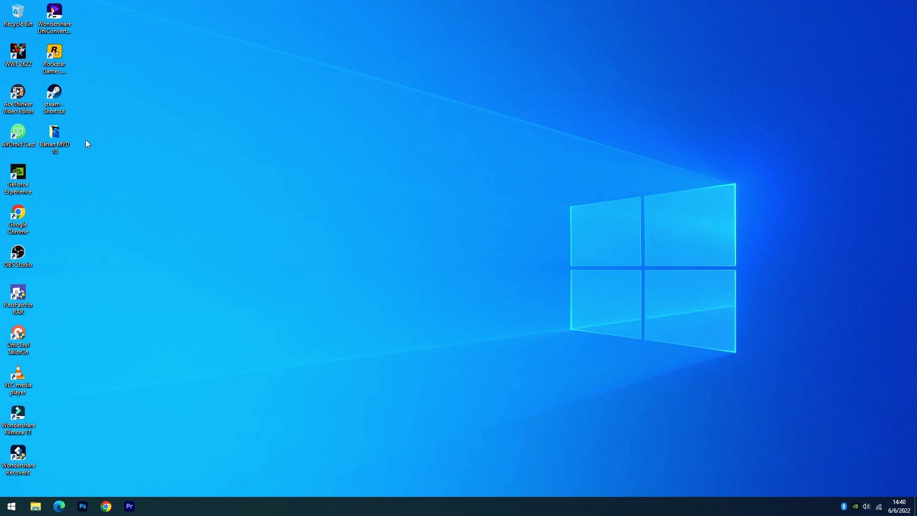
- Install Rainmeter from the 01. Rainmeter folder of Bahan MYD 10 using the standard installation, and run it on finishing
double_click(58, 136)
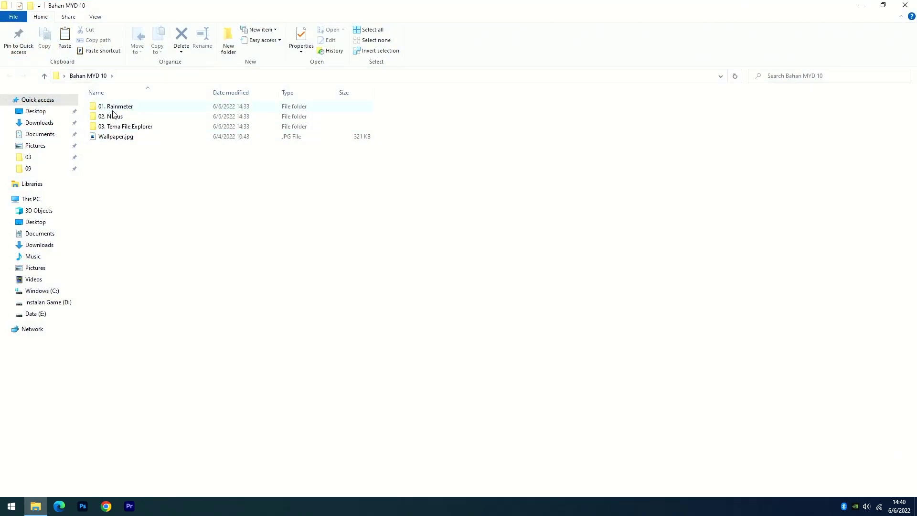
double_click(113, 111)
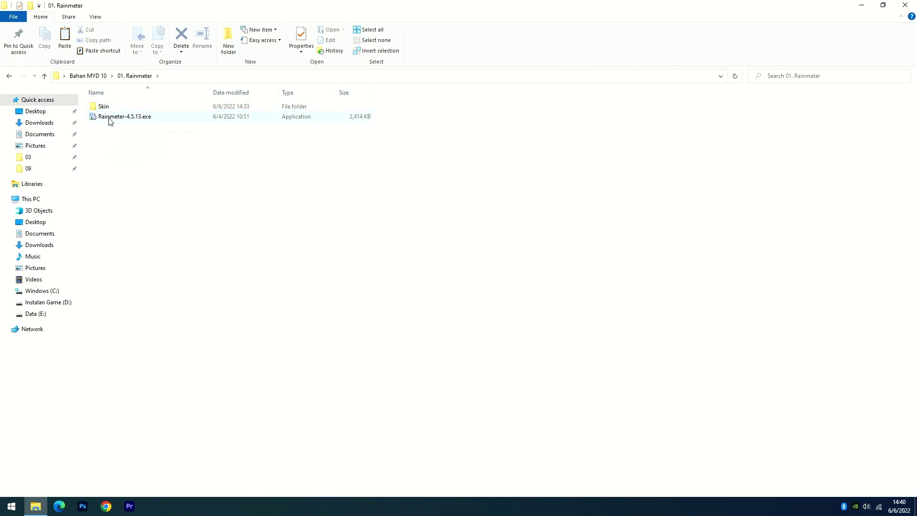
double_click(109, 121)
left_click(453, 275)
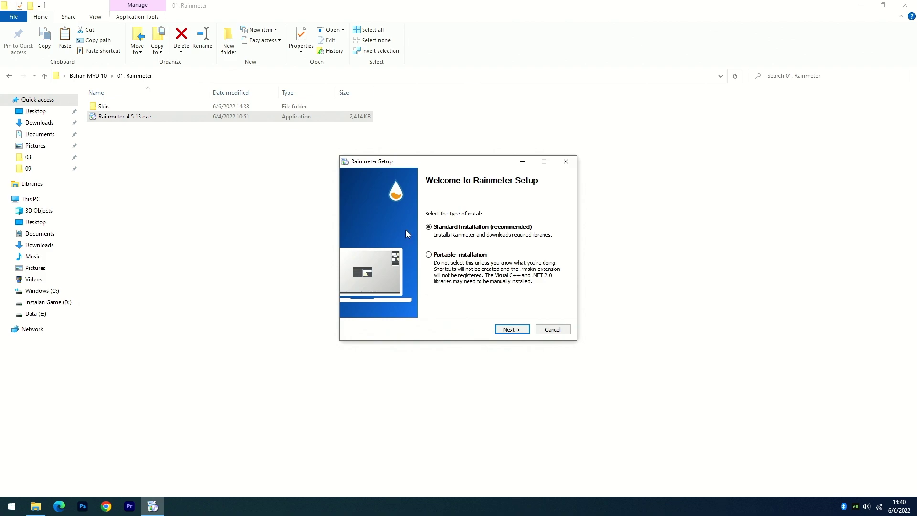
left_click(508, 330)
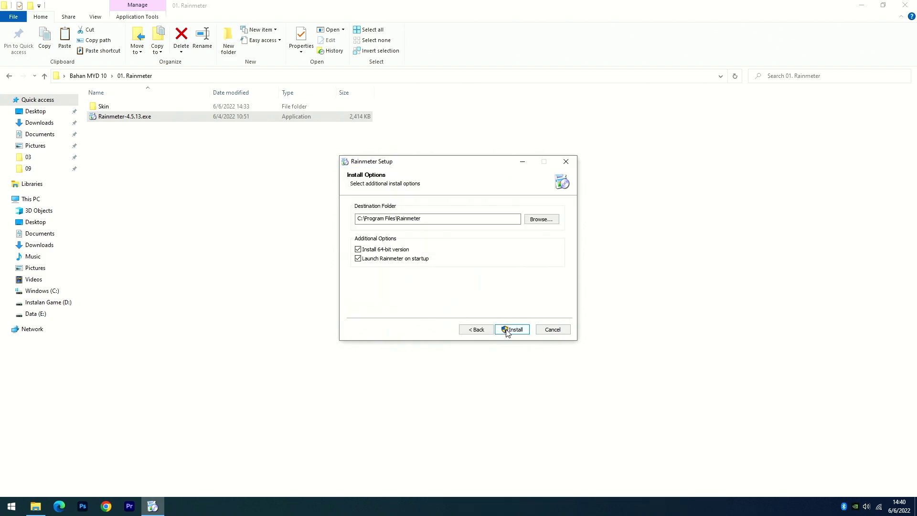
left_click(507, 330)
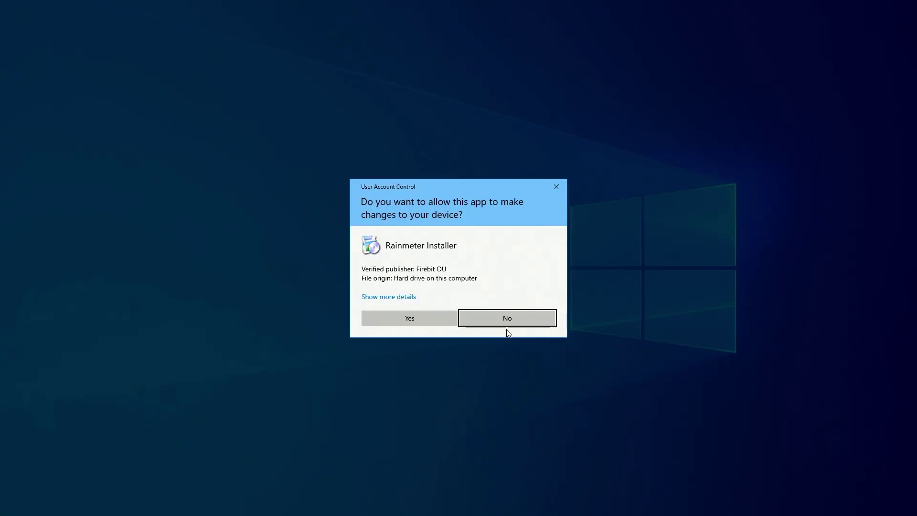
left_click(424, 320)
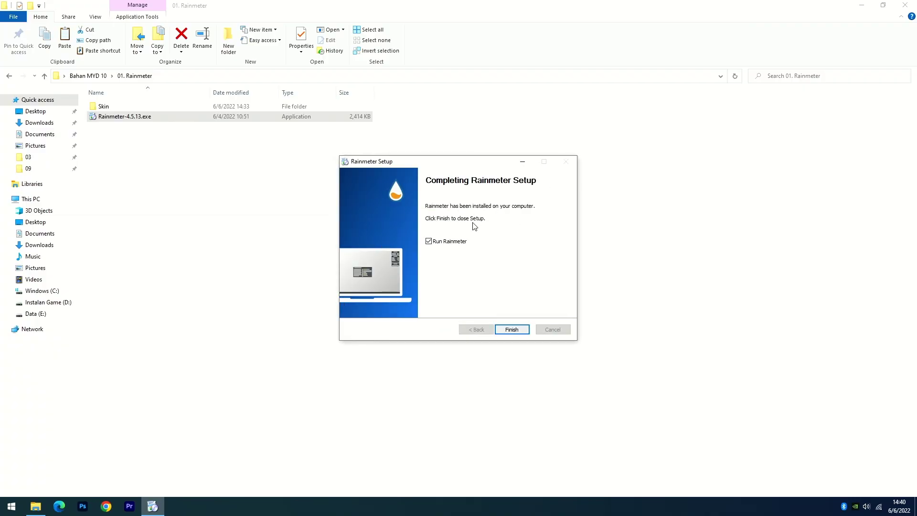
left_click(509, 329)
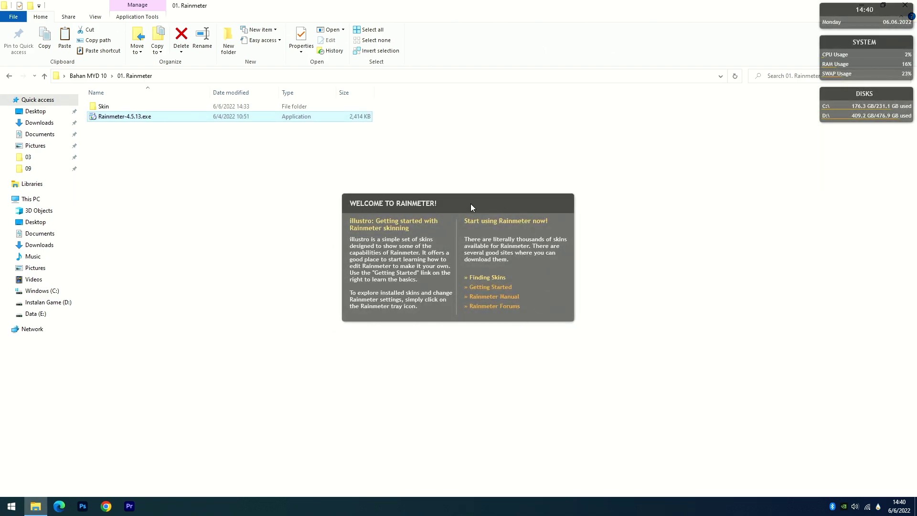
- Unload the default illustro Welcome, Clock, System and Disks skins from the desktop
right_click(459, 206)
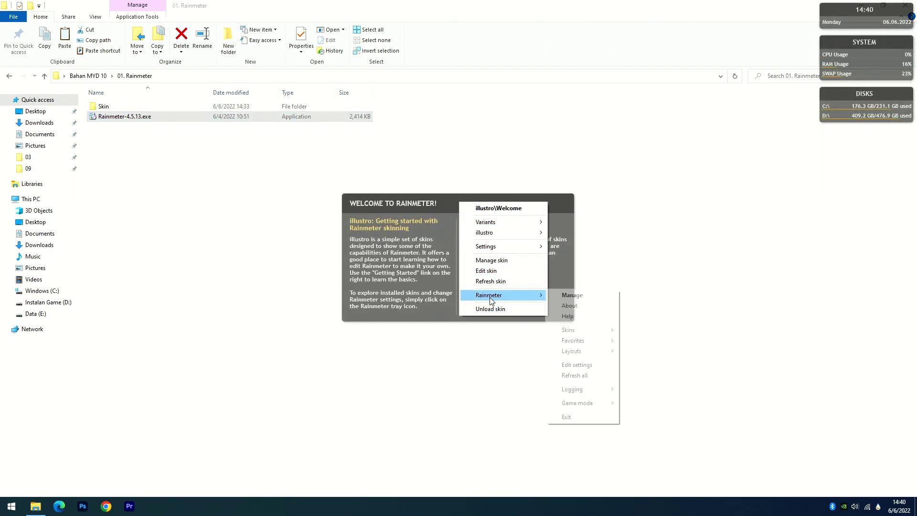
left_click(493, 310)
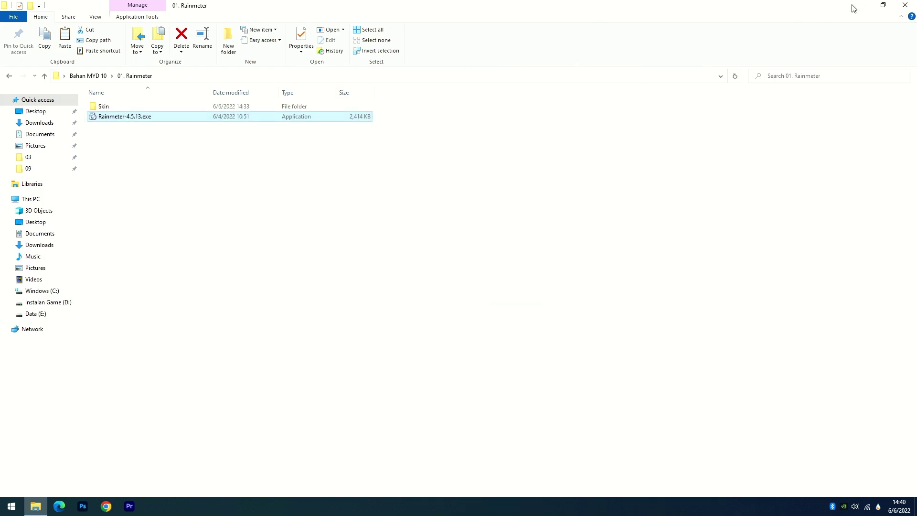
left_click(859, 6)
right_click(840, 8)
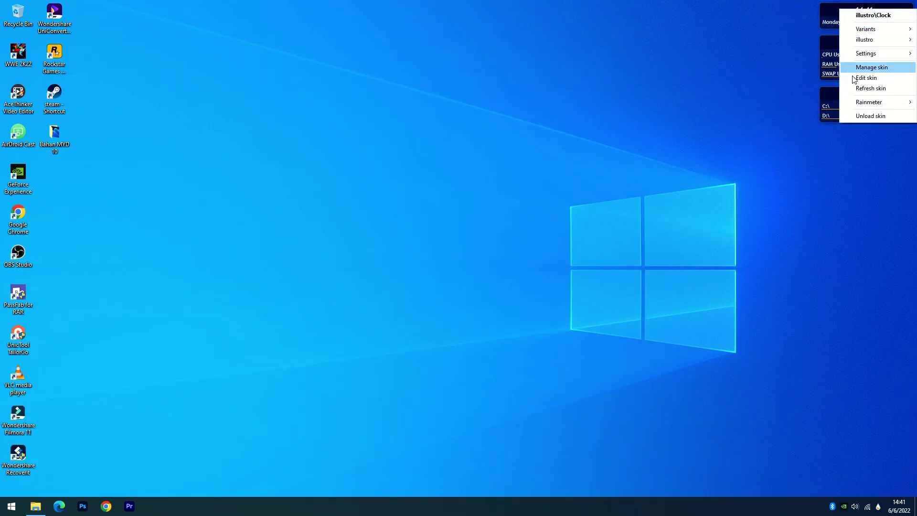
left_click(859, 116)
right_click(842, 44)
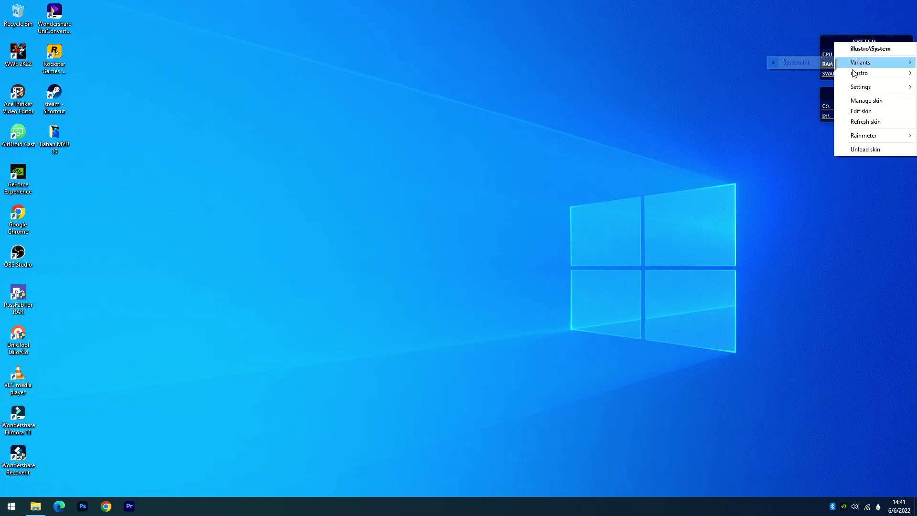
left_click(861, 148)
right_click(836, 93)
left_click(847, 200)
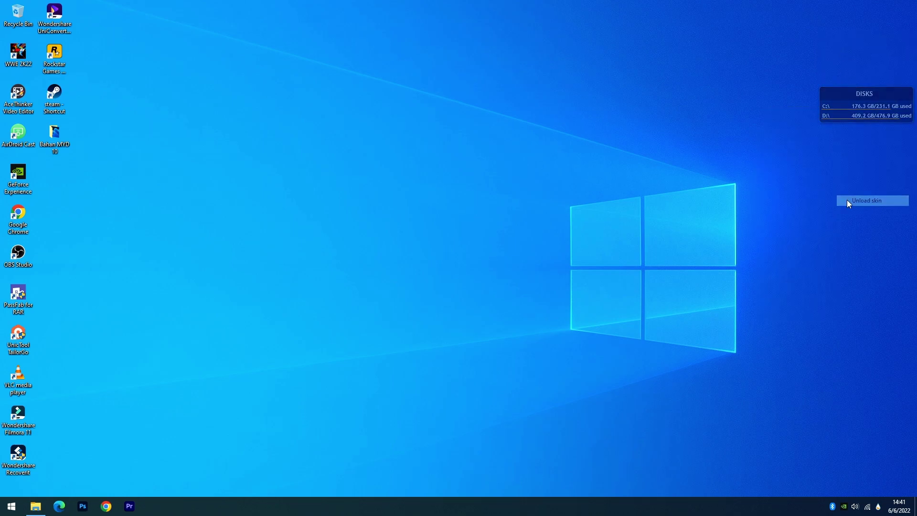
- Install the Anota skin package from the Rainmeter Skin folder without applying its included layout
left_click(35, 506)
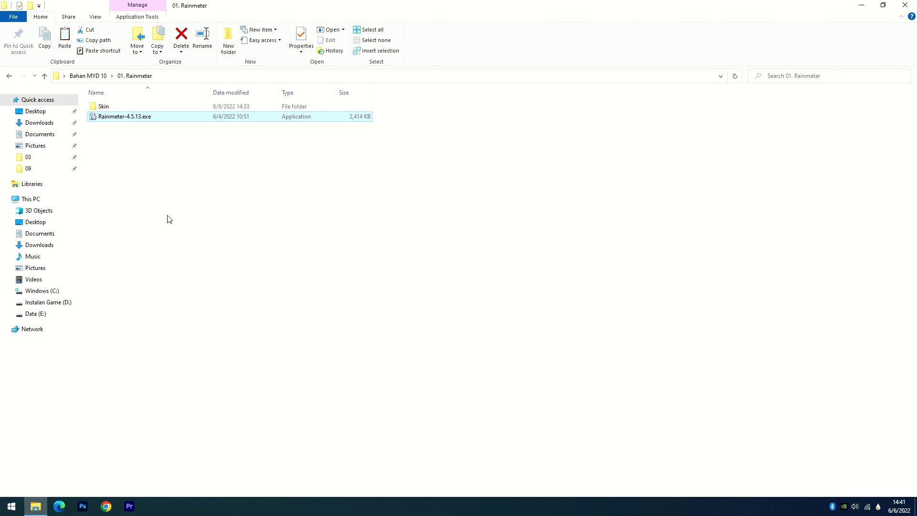
double_click(111, 110)
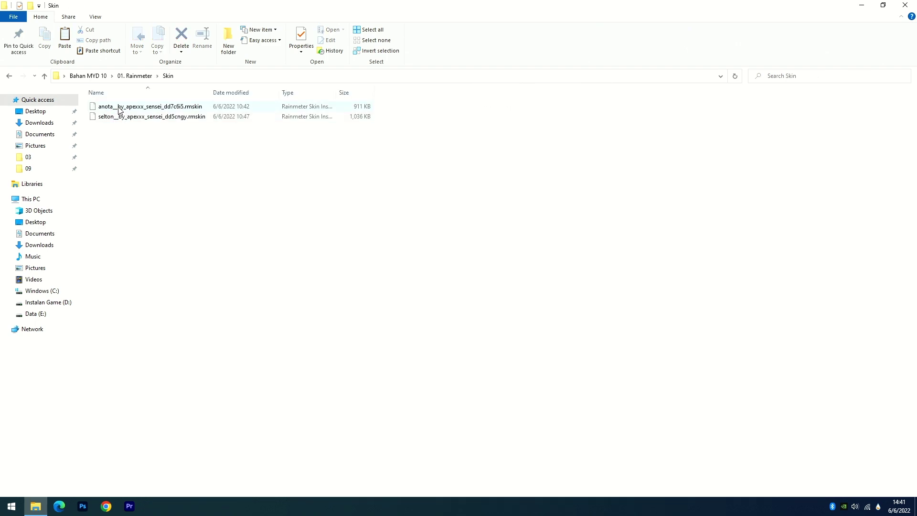
double_click(119, 106)
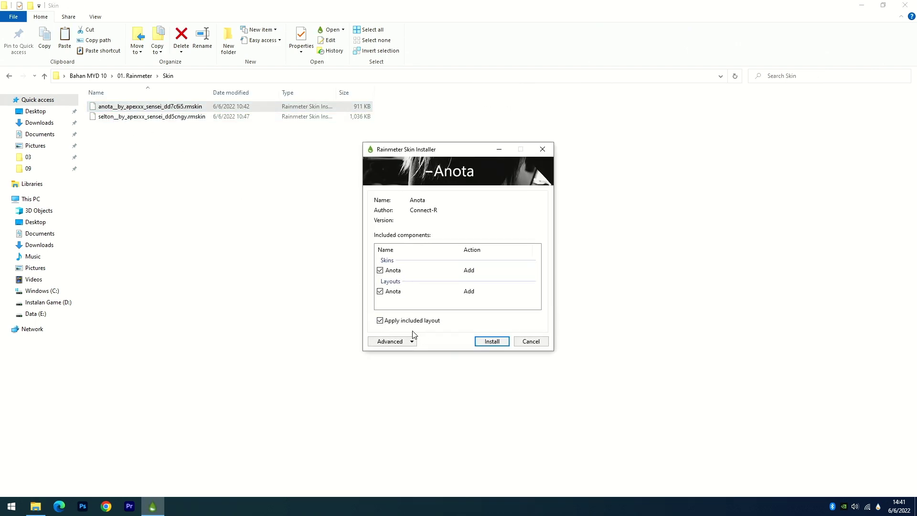
left_click(381, 320)
left_click(492, 342)
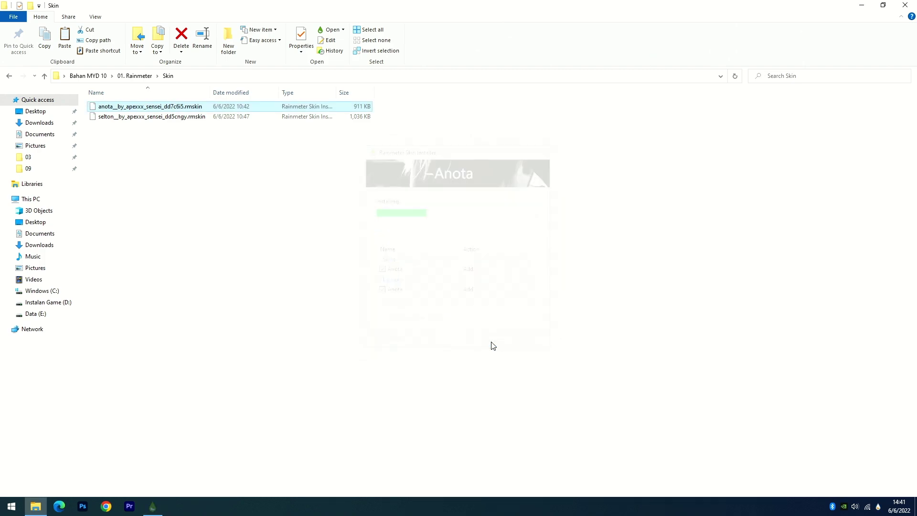
- Install the Selton skin package without applying its included layout
double_click(108, 118)
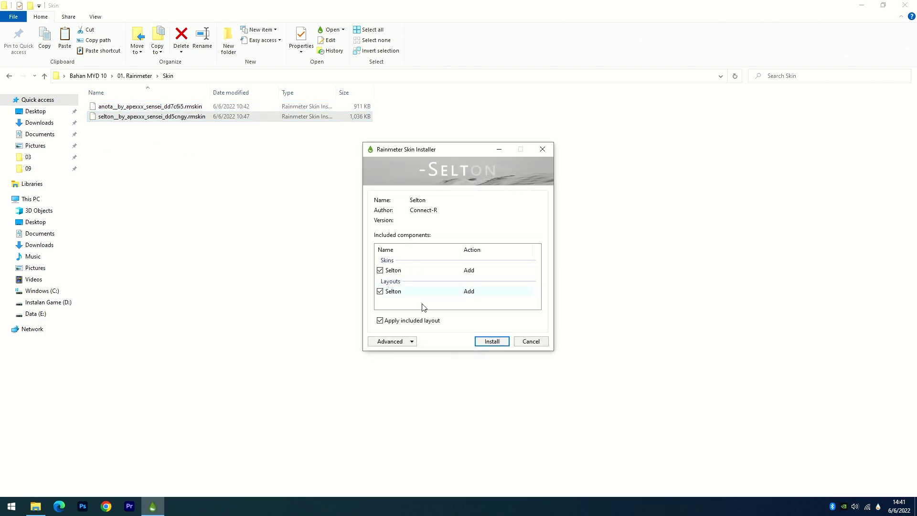
left_click(380, 320)
left_click(490, 342)
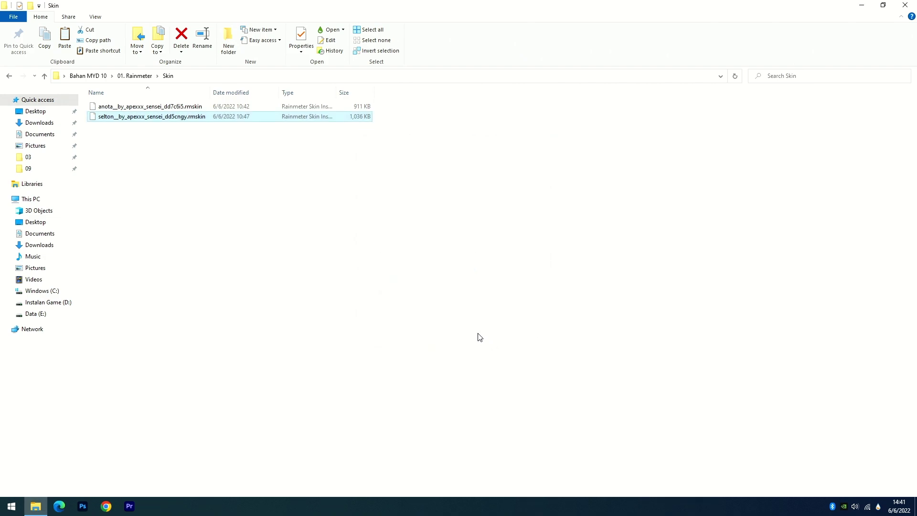
- Set Wallpaper.jpg from the Bahan MYD 10 folder as the desktop background and show the desktop
left_click(11, 77)
left_click(10, 78)
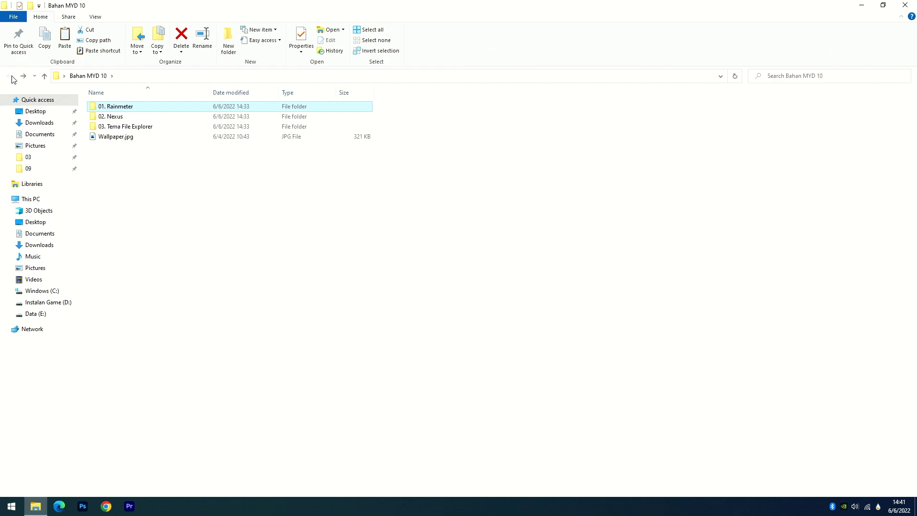
left_click(162, 197)
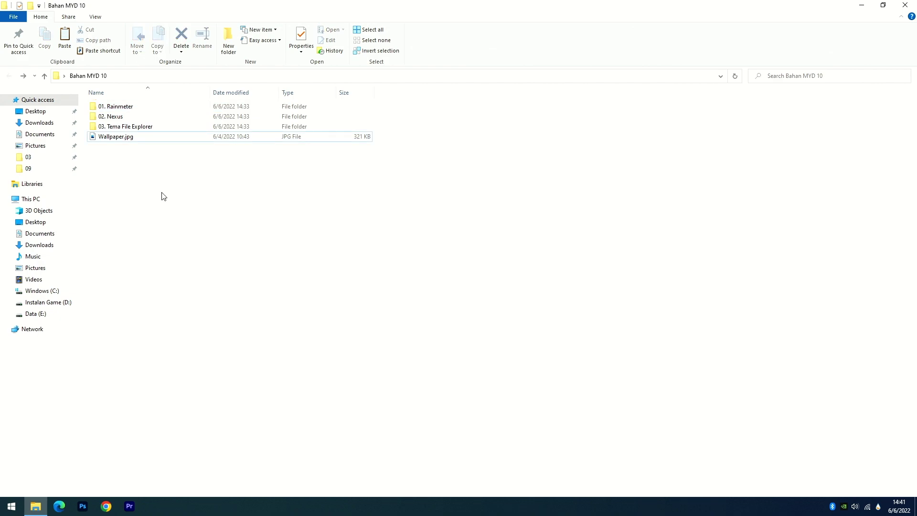
right_click(108, 140)
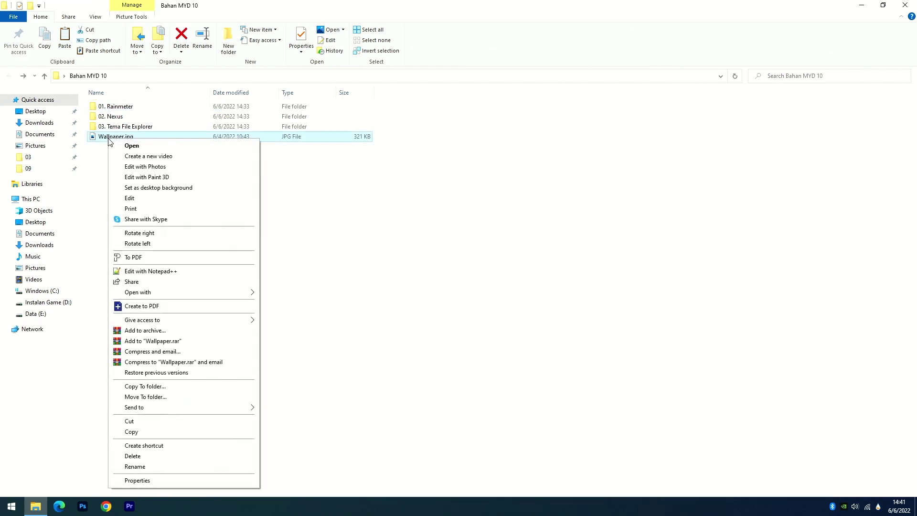
left_click(143, 189)
key("super+d")
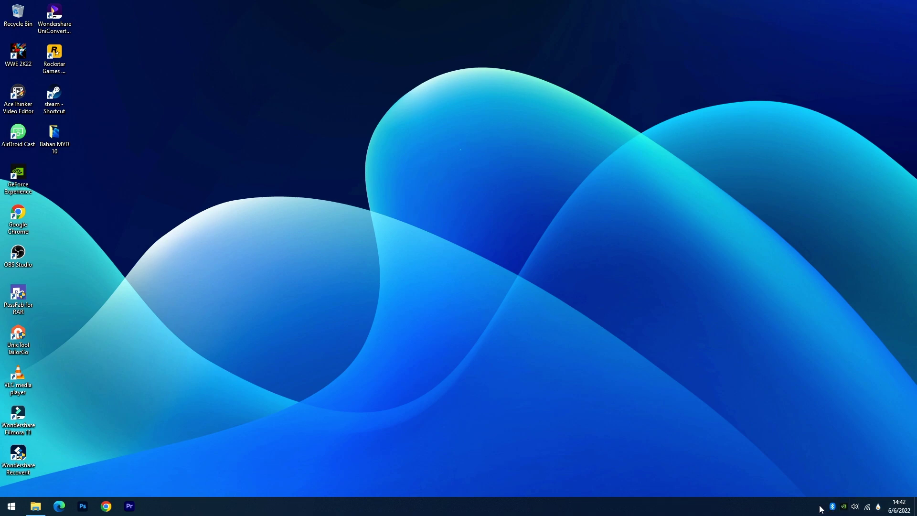
- Open the Rainmeter skin manager and load Date.ini from the Anota skins
left_click(880, 508)
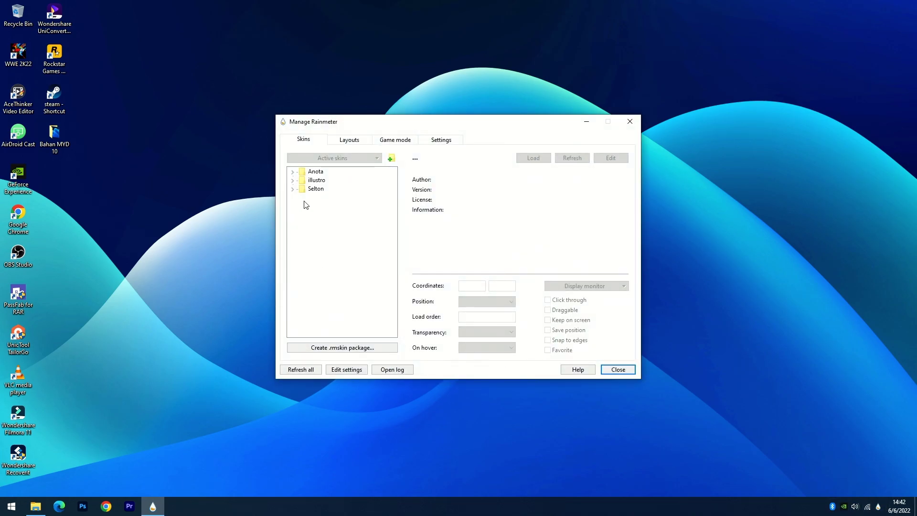
left_click(293, 172)
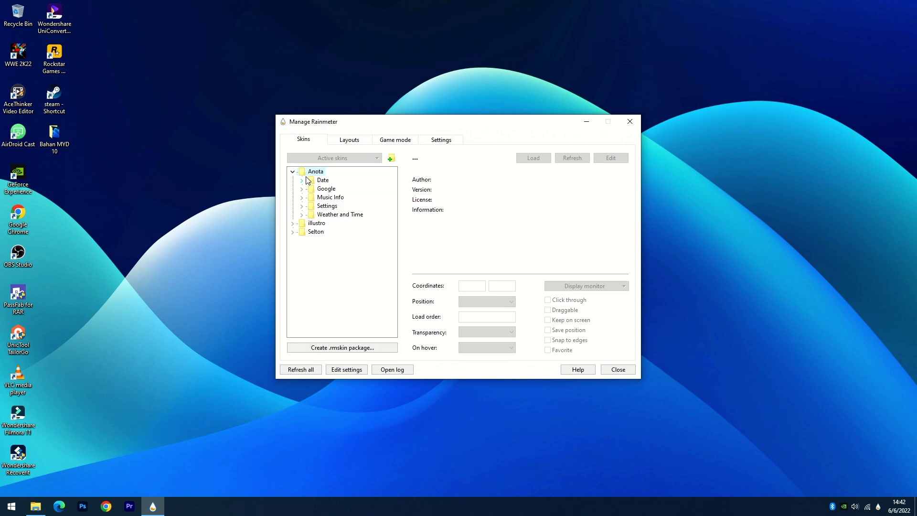
left_click(303, 181)
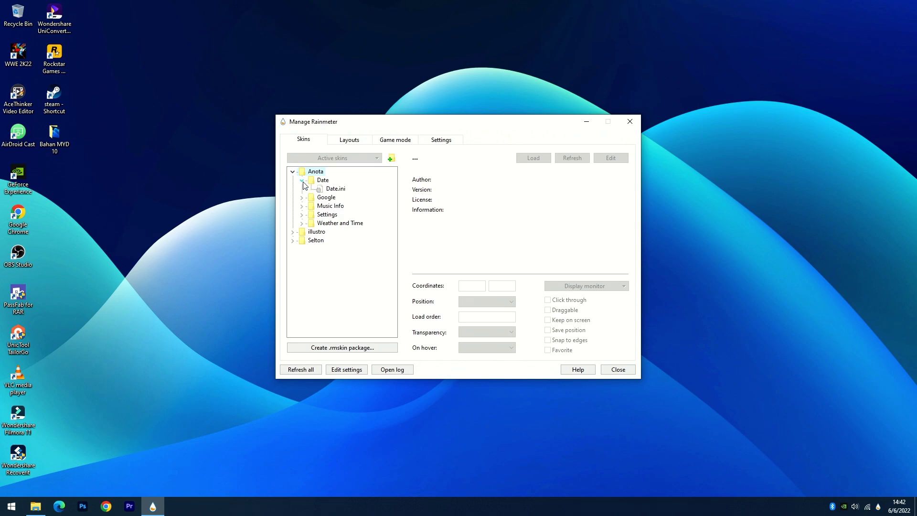
double_click(335, 189)
- Move the date widget to the desktop's upper-right corner, at about X 1582, Y 0, and scale it down
left_click_drag(168, 55, 877, 51)
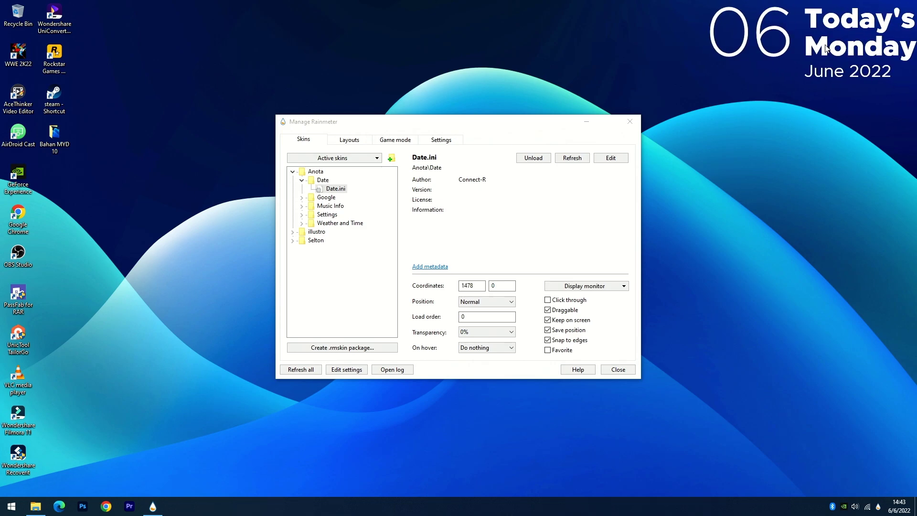
scroll(828, 49, "down", 6)
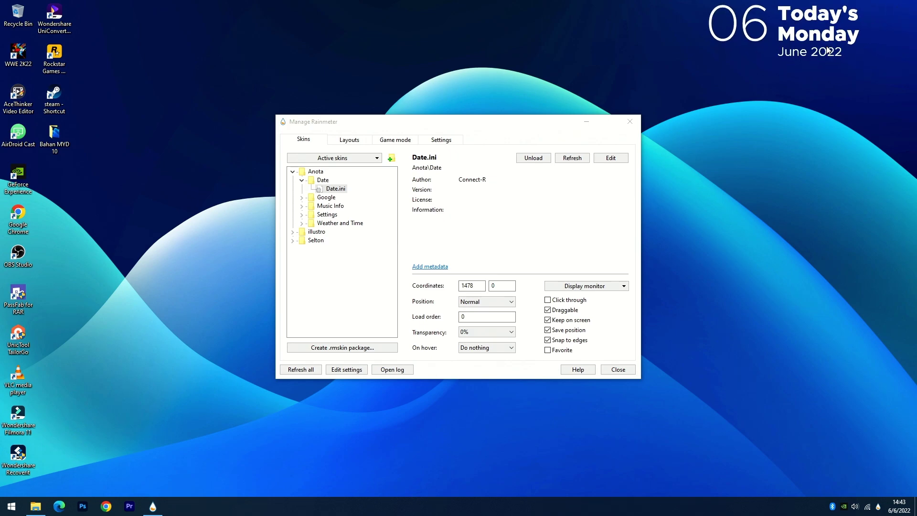
scroll(828, 50, "down", 1)
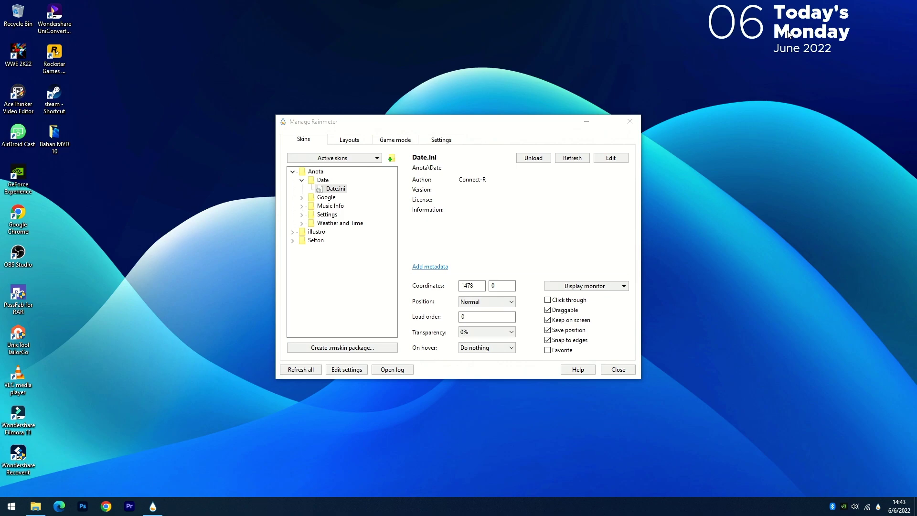
scroll(788, 30, "up", 5)
scroll(789, 35, "down", 3)
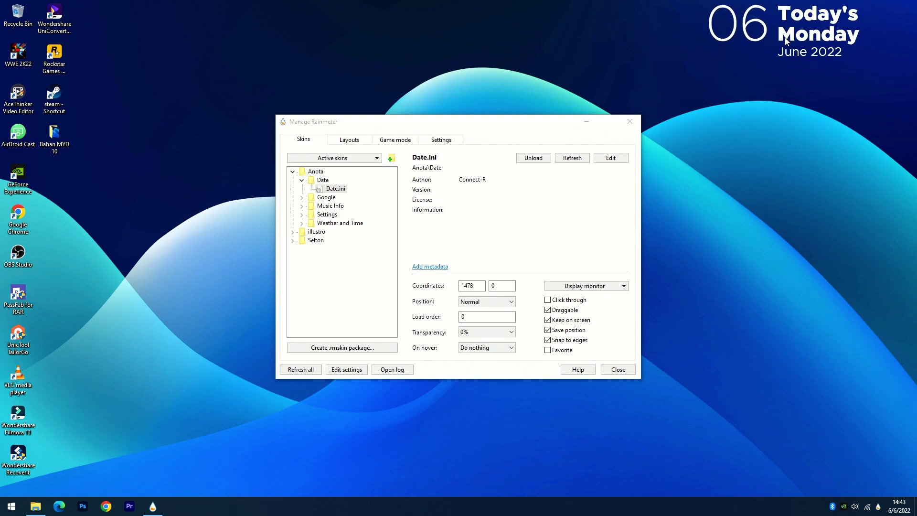
left_click_drag(795, 38, 843, 41)
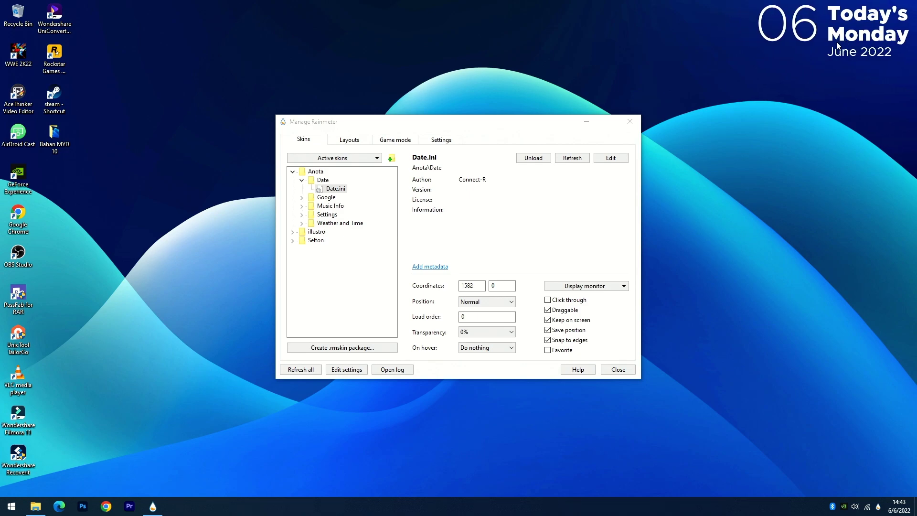
- Load Music Info.ini from the Anota skins onto the desktop
left_click(303, 206)
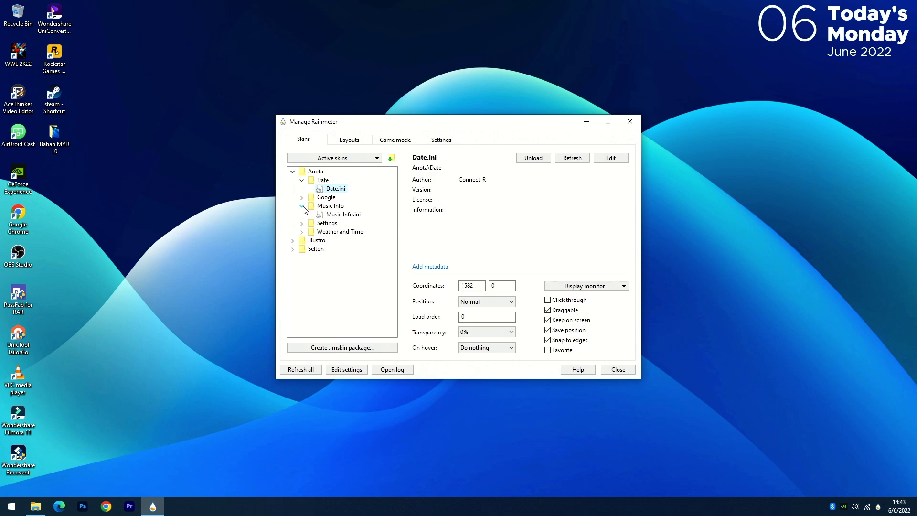
left_click(337, 216)
left_click(95, 66)
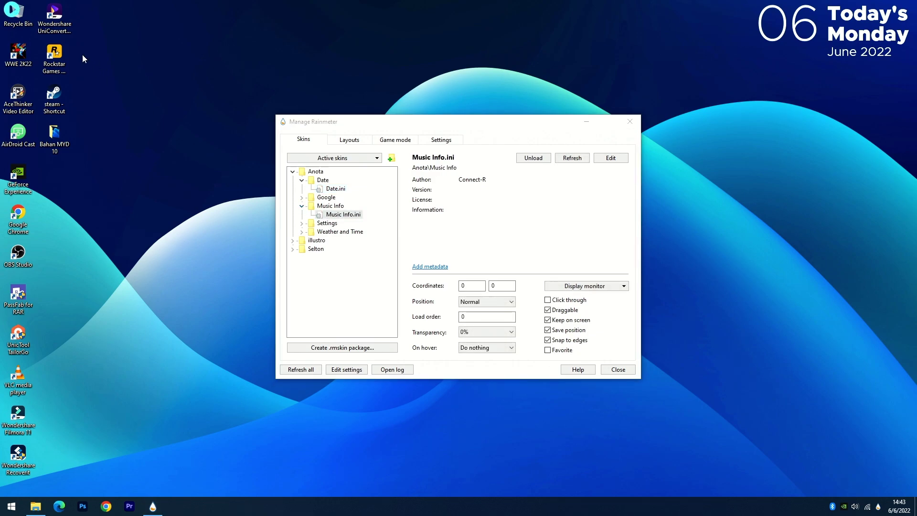
- Move the music widget below the date, at about X 1727, Y 123, and choose Spotify as its media player in the Anota settings skin
left_click_drag(14, 12, 841, 73)
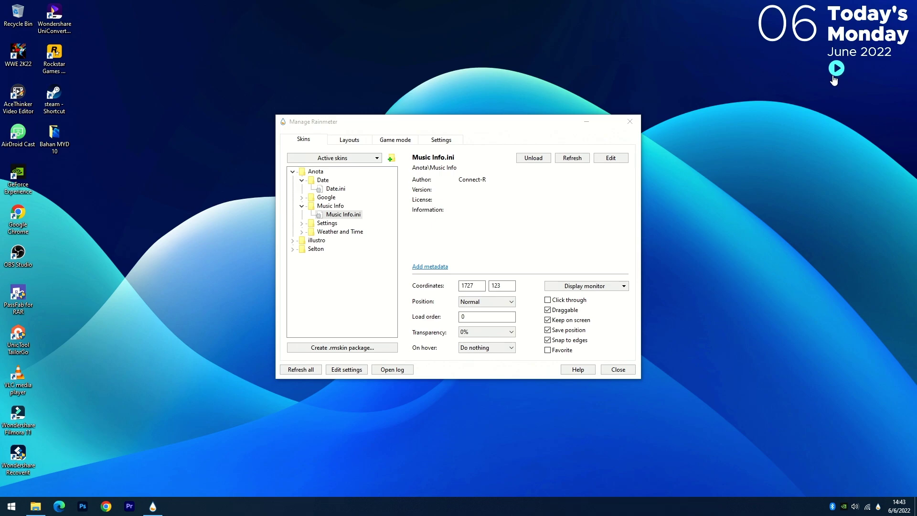
left_click(302, 223)
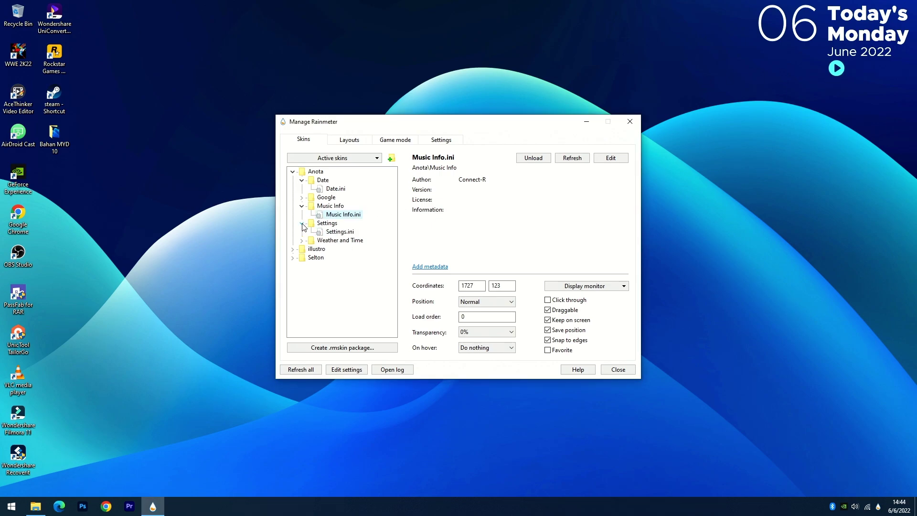
double_click(336, 233)
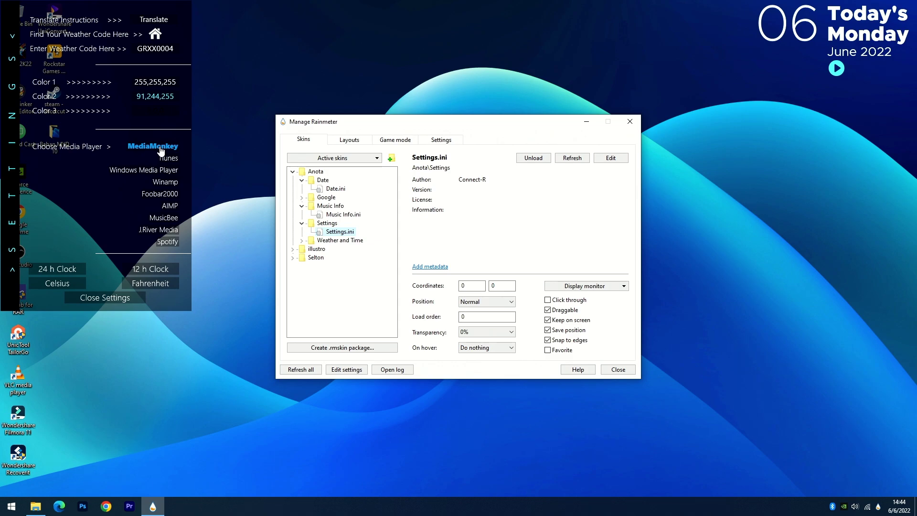
left_click(172, 244)
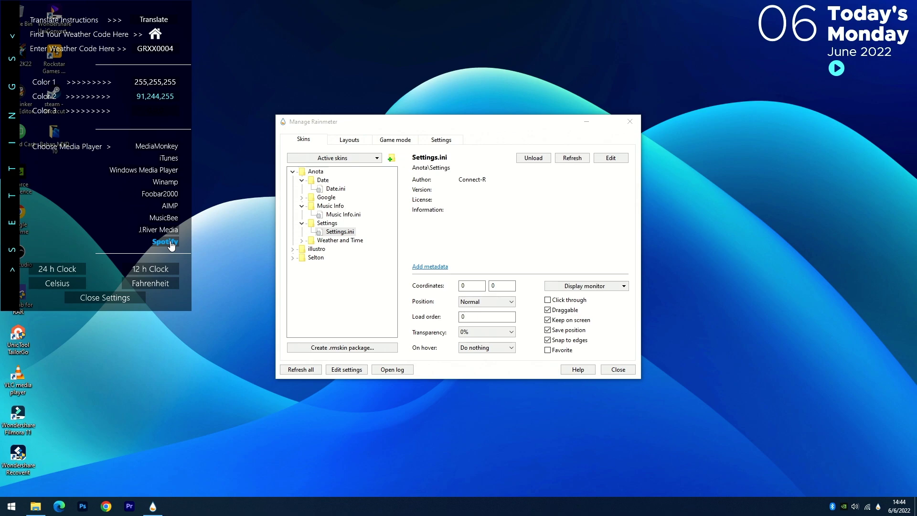
left_click(114, 300)
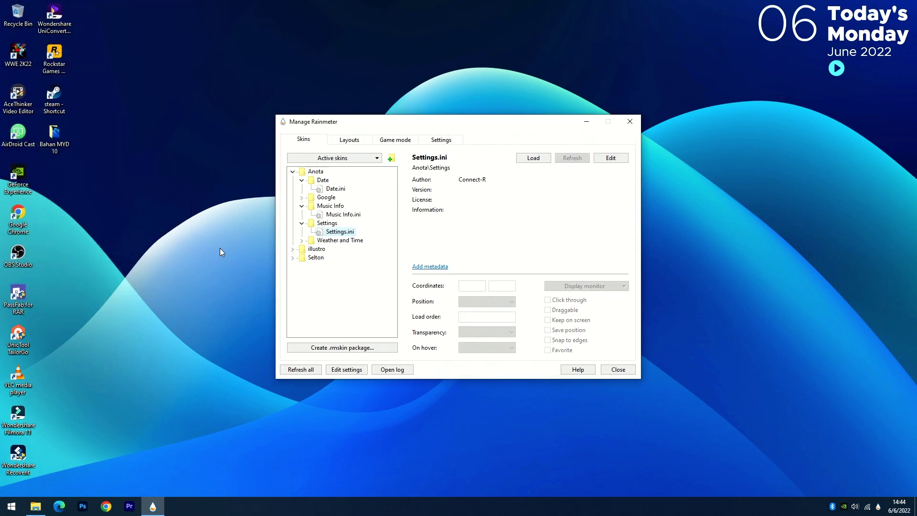
- Load Time.ini from the Selton skins and move the clock to about X 206, Y 47 on the desktop
left_click(293, 259)
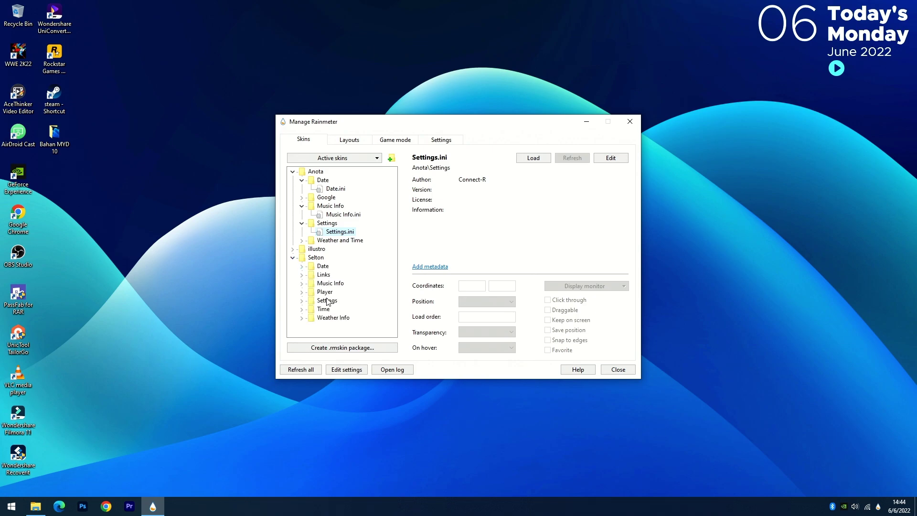
left_click(302, 310)
double_click(333, 318)
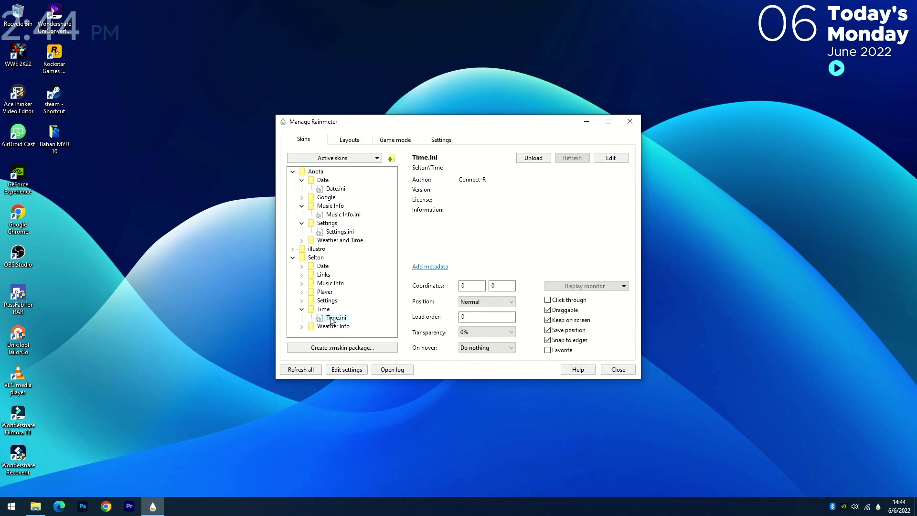
left_click_drag(75, 31, 179, 66)
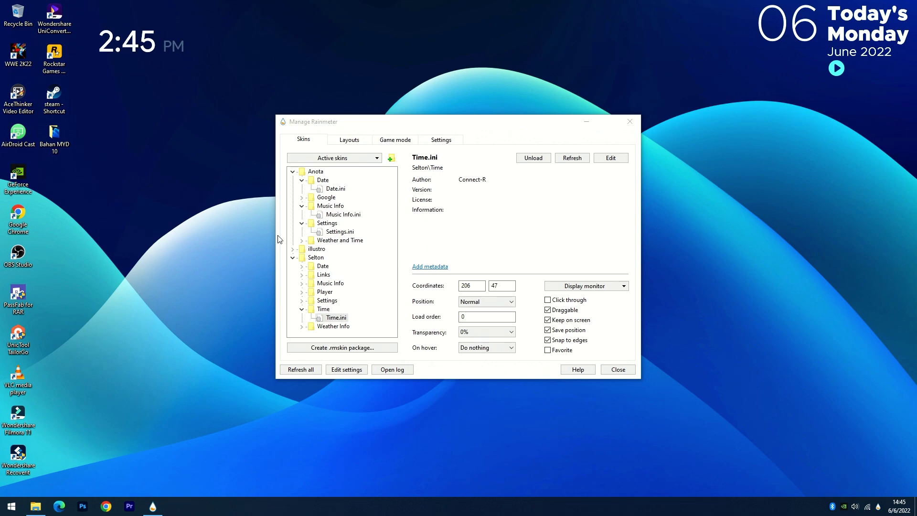
- Load the Selton Settings.ini skin, switch the clock to 24 h format, and close the skin's settings
left_click(302, 300)
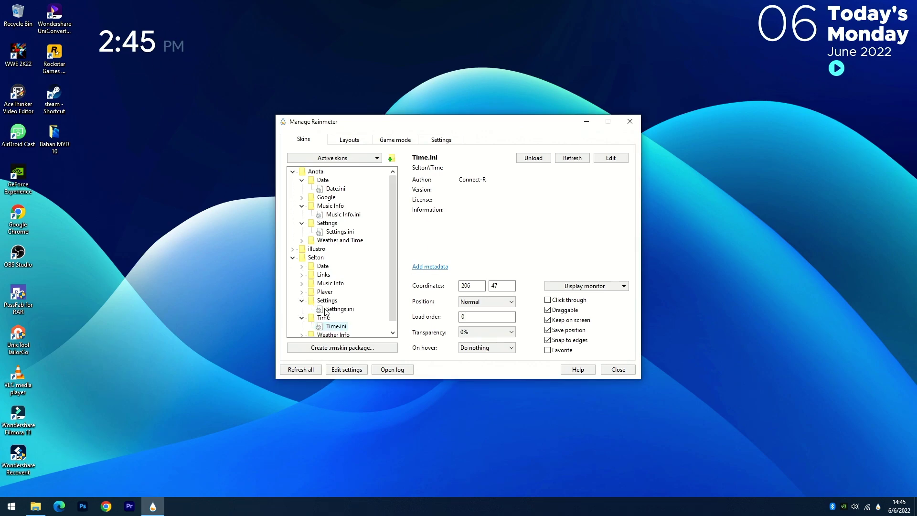
double_click(340, 310)
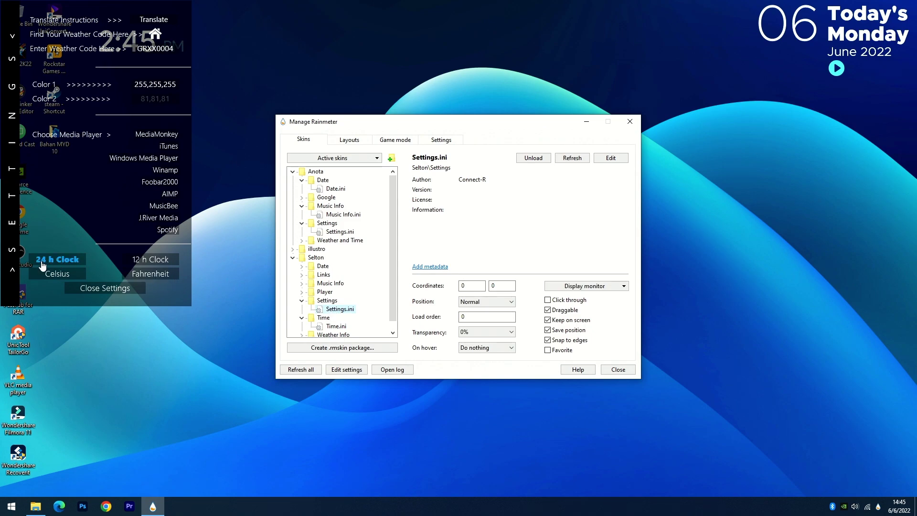
left_click(68, 265)
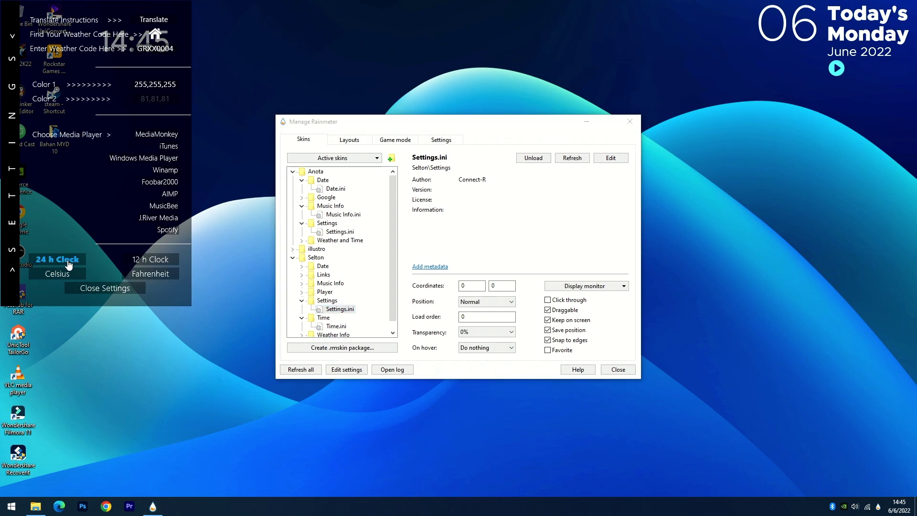
left_click(97, 291)
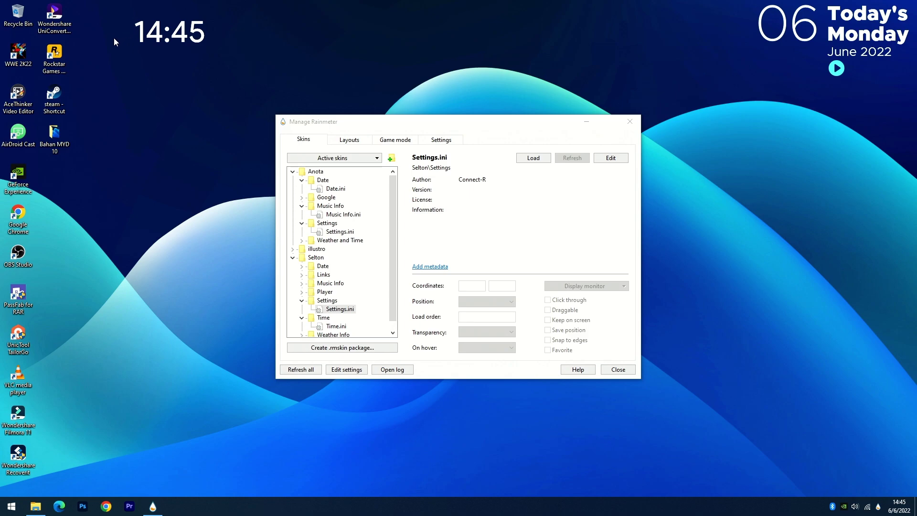
- Move the clock widget into the desktop's upper-left corner and close the Rainmeter skin manager
left_click_drag(203, 37, 70, 23)
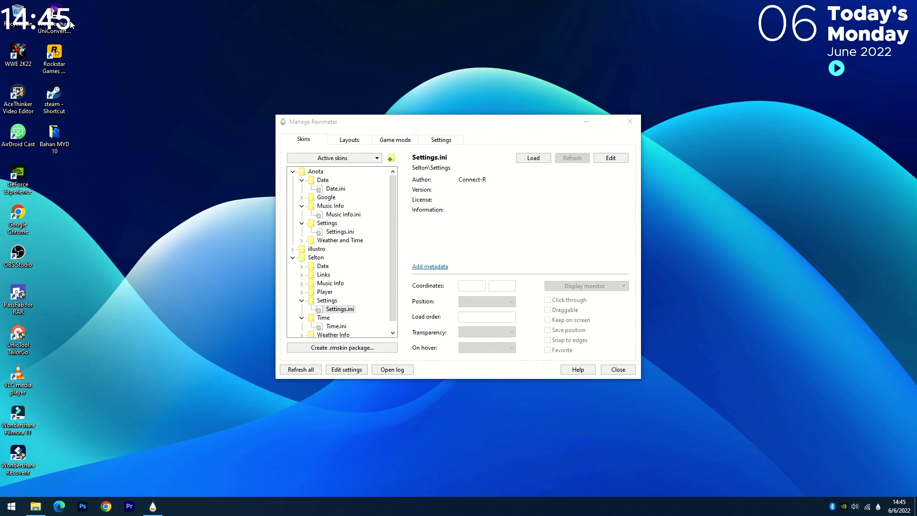
left_click_drag(70, 24, 75, 24)
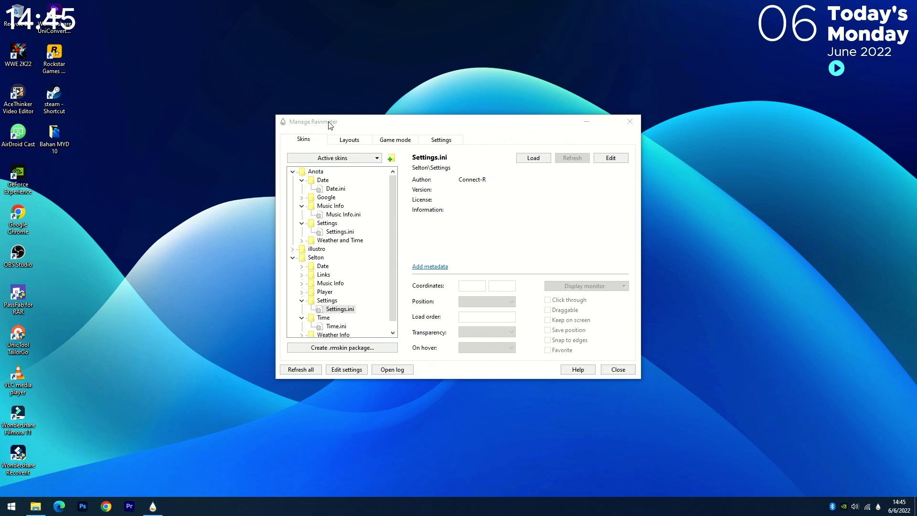
left_click(630, 122)
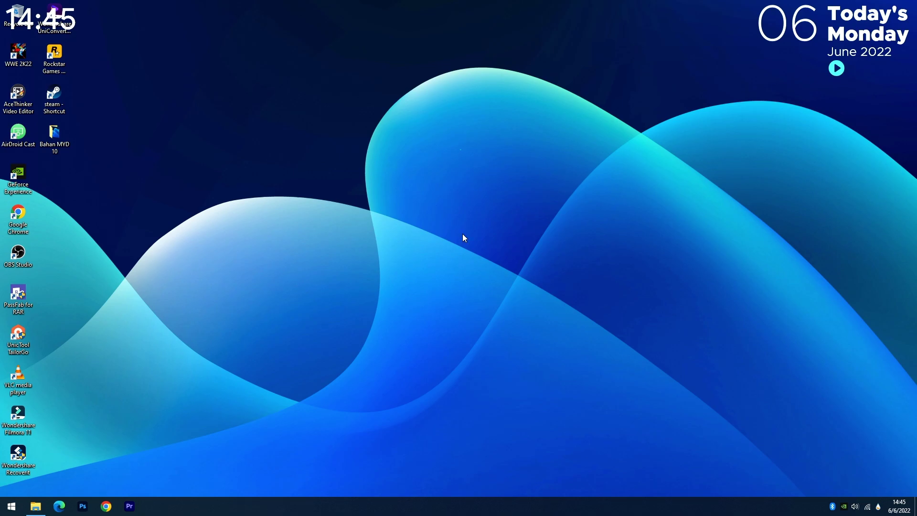
- Launch Spotify and pause the playing track from the desktop music widget
key("super")
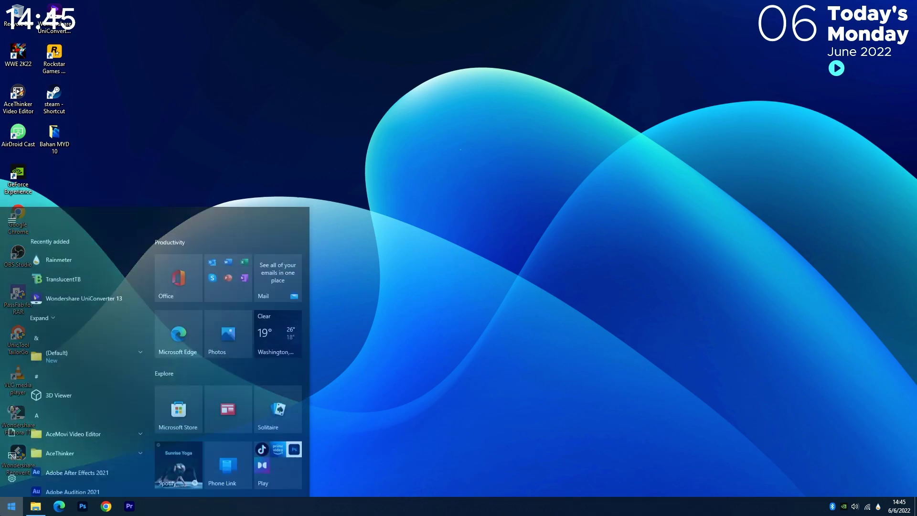
type("spo")
key("Return")
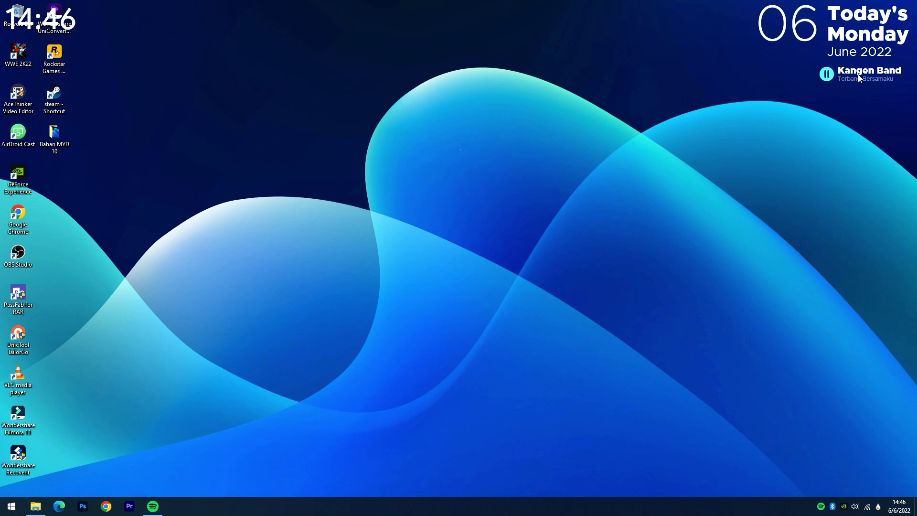
left_click(827, 75)
- Open the 02. Nexus folder inside Bahan MYD 10 and run NexusSetup.exe, allowing it to make changes to the device
mouse_move(35, 506)
left_click(75, 443)
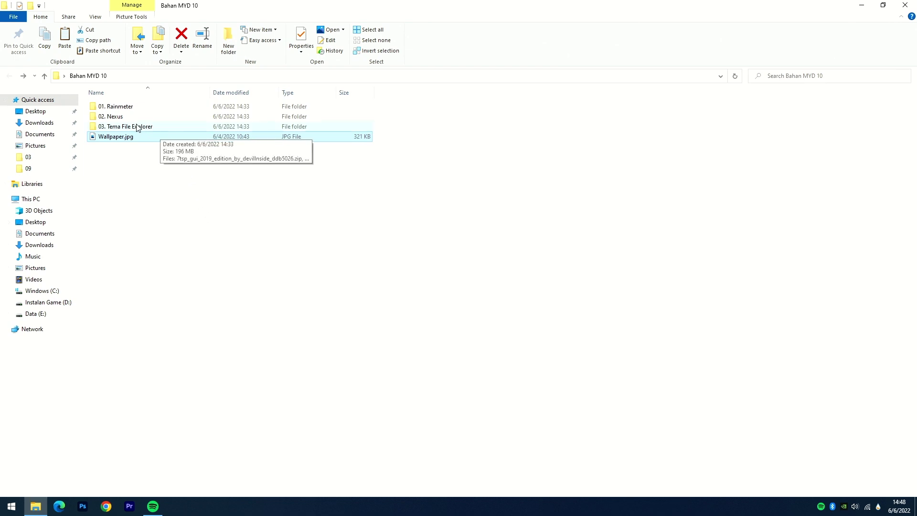
left_click(121, 119)
double_click(121, 118)
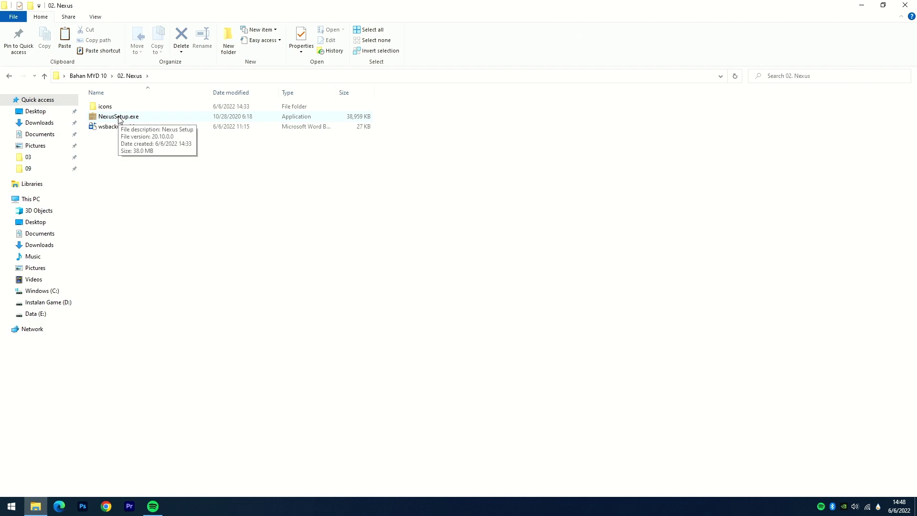
double_click(119, 117)
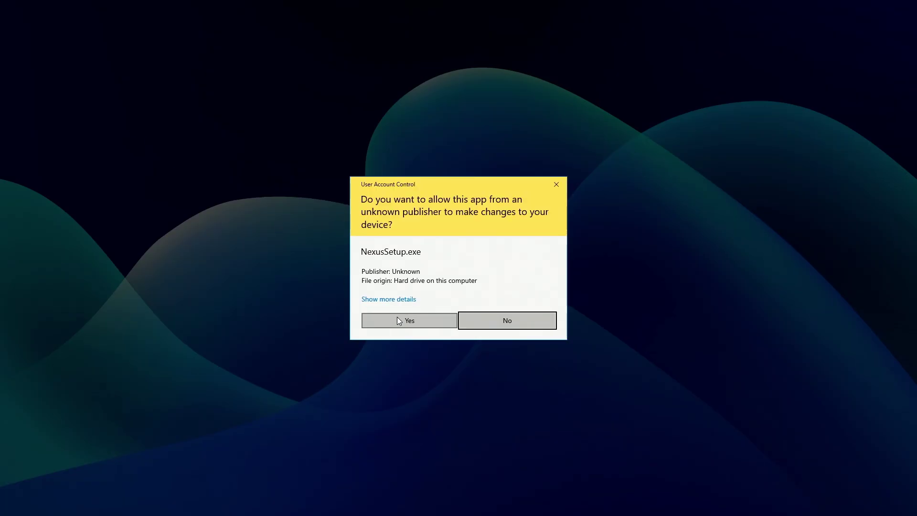
left_click(399, 321)
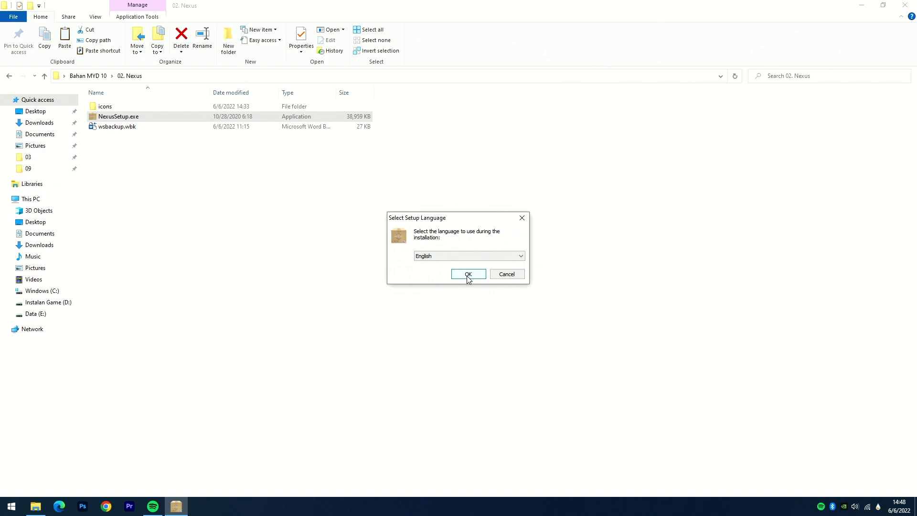
- Install Nexus 20.10 in English with the Winstep Start Menu folder and launch it on finishing
left_click(468, 274)
left_click(412, 301)
left_click(512, 330)
left_click(510, 330)
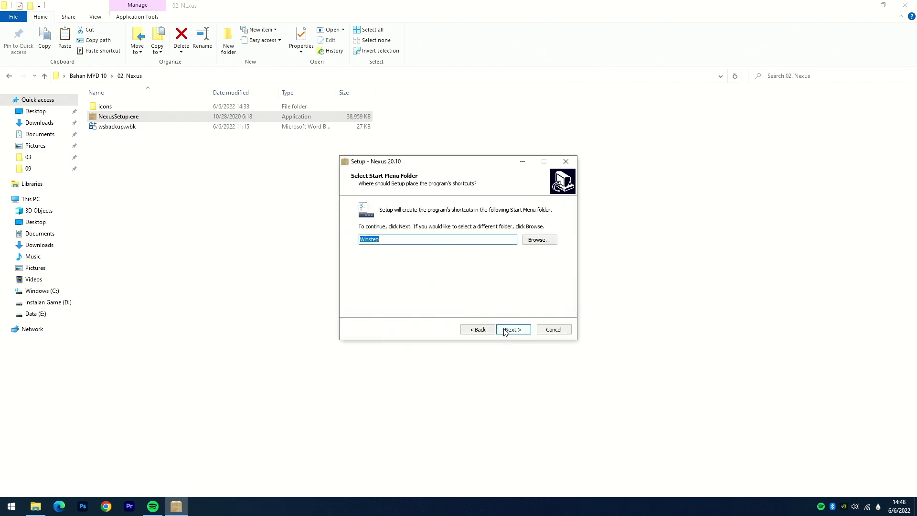
left_click(507, 331)
left_click(505, 331)
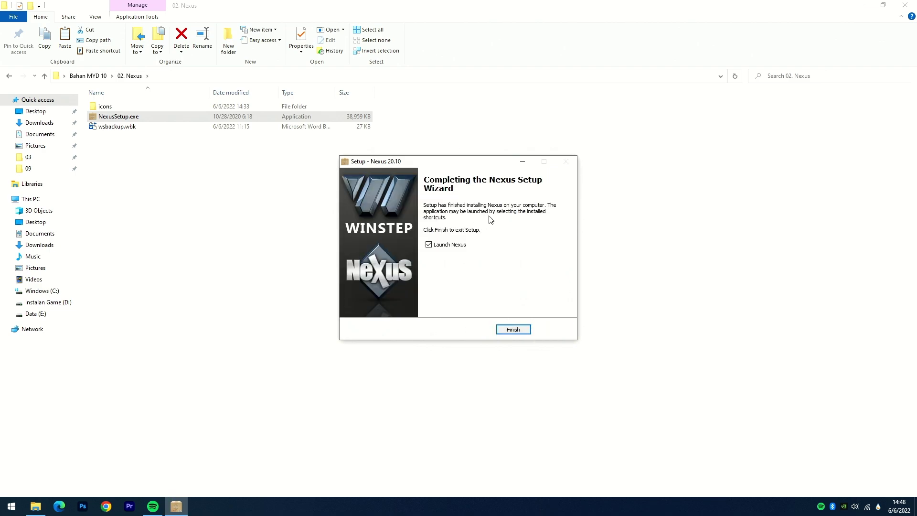
left_click(513, 333)
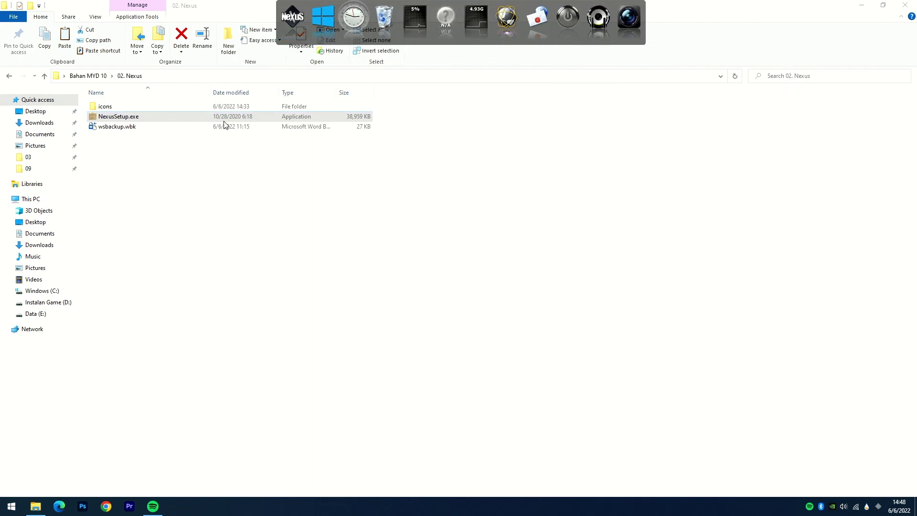
- Copy the icons folder from 02. Nexus to the root of the Windows (C:) drive
left_click(186, 230)
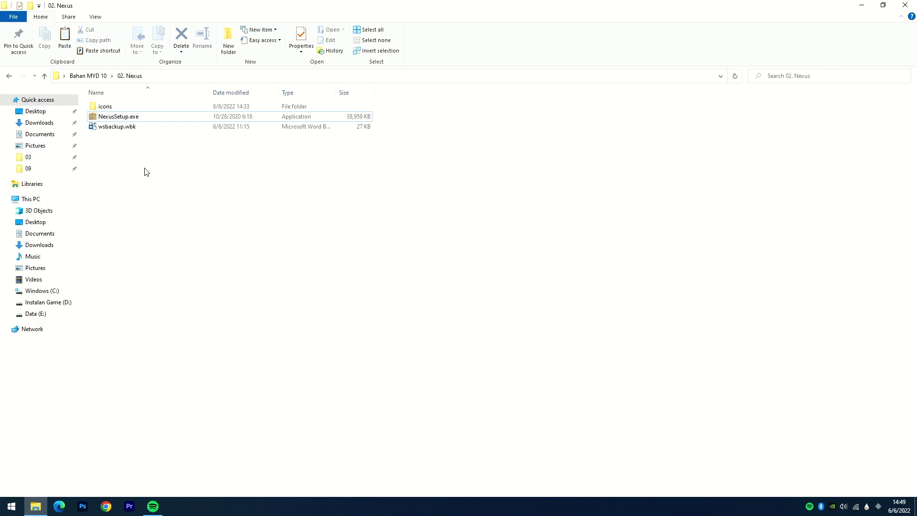
right_click(121, 108)
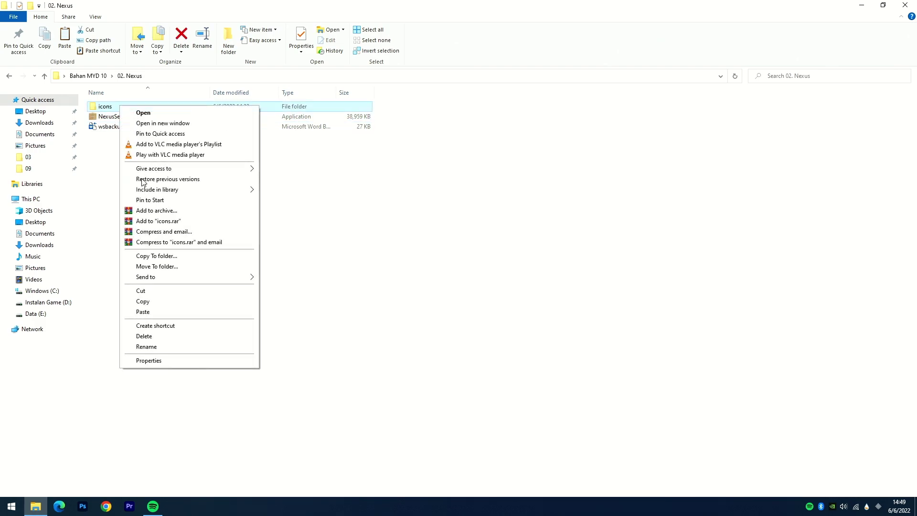
left_click(145, 300)
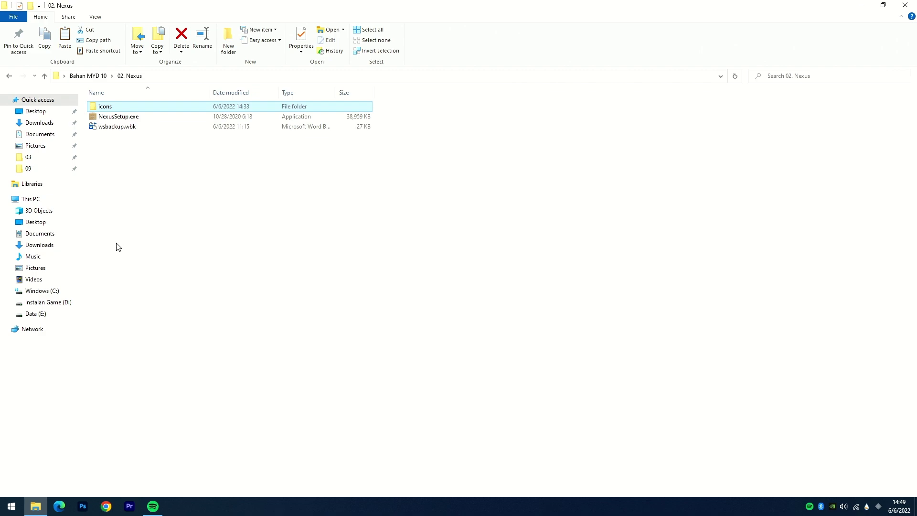
left_click(48, 293)
right_click(135, 291)
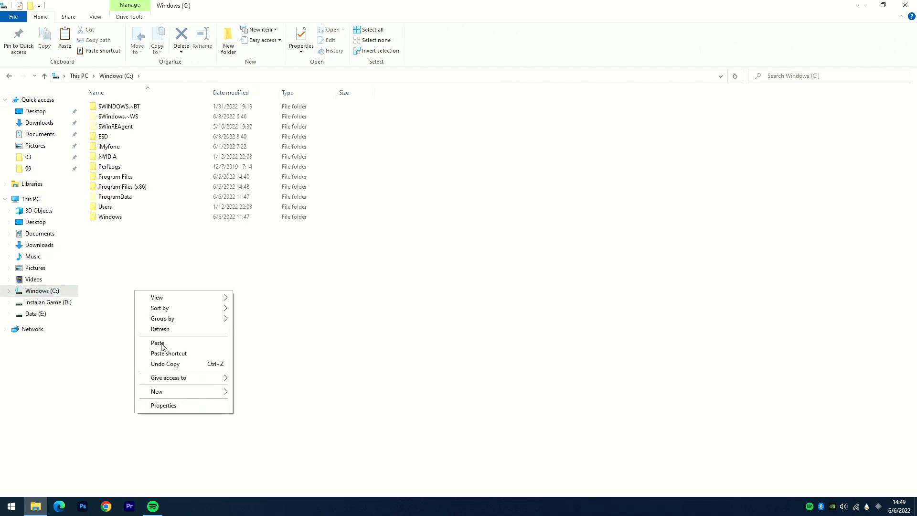
left_click(157, 343)
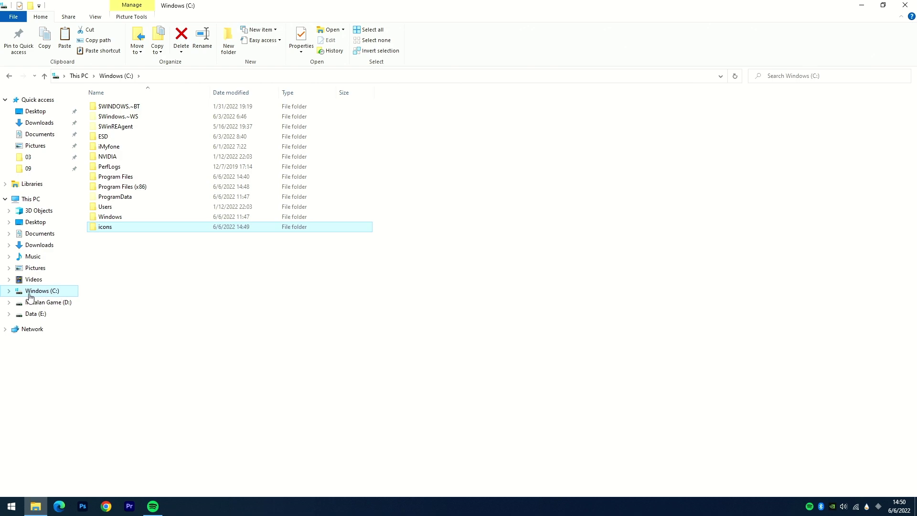
right_click(48, 295)
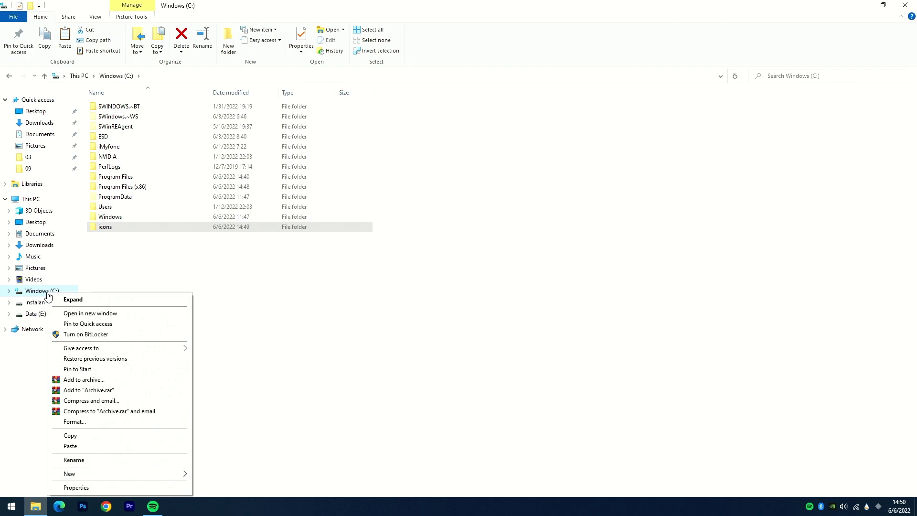
left_click(85, 461)
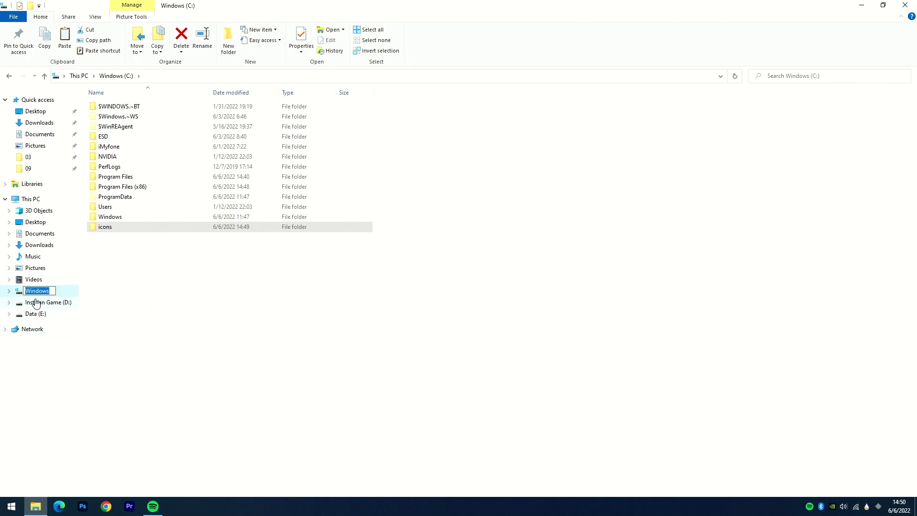
left_click(72, 293)
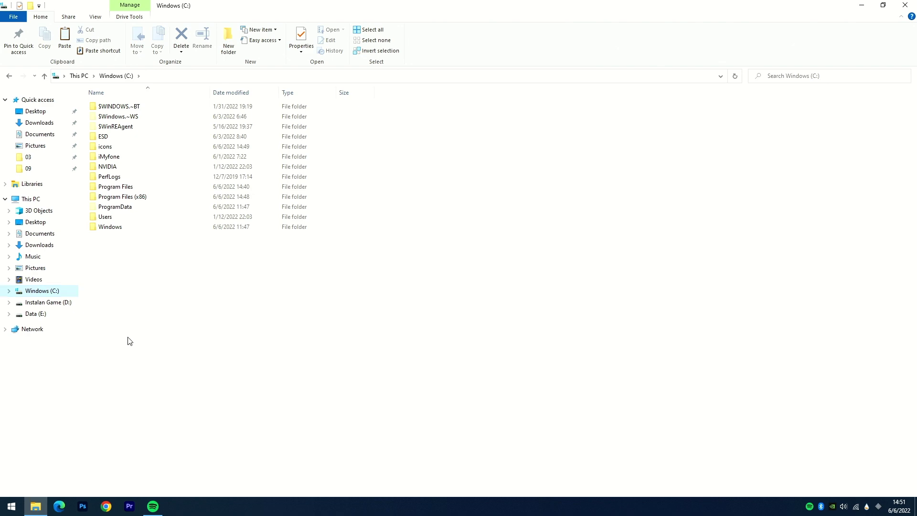
- Restore the Nexus dock configuration from wsbackup.wbk in the 02. Nexus folder of Bahan MYD 10 on the desktop
left_click(861, 5)
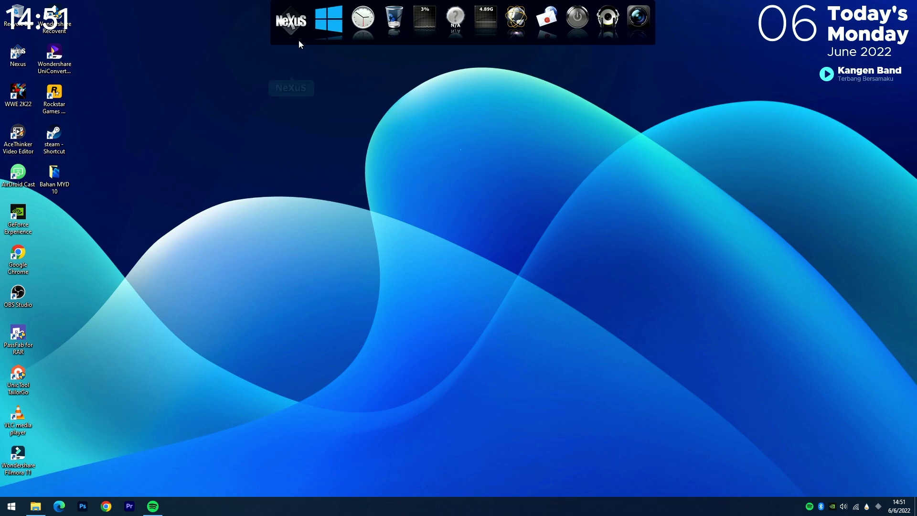
left_click(294, 31)
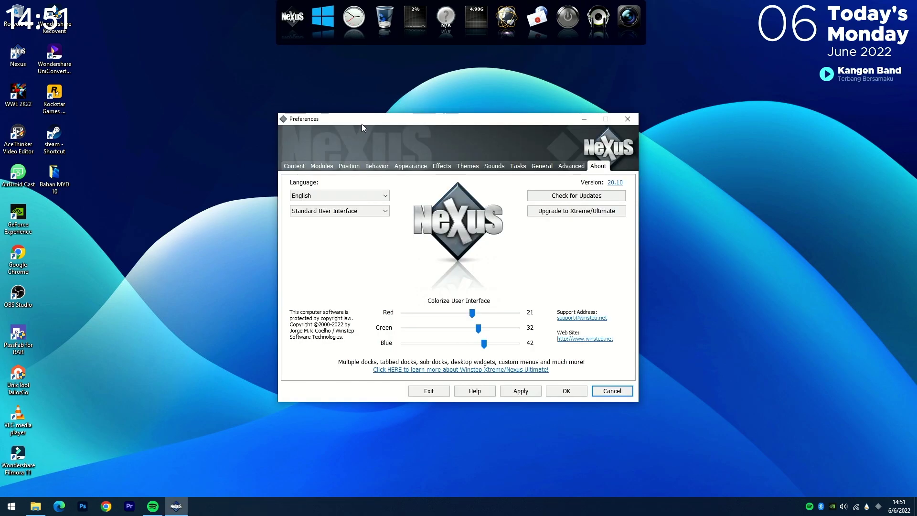
left_click(568, 171)
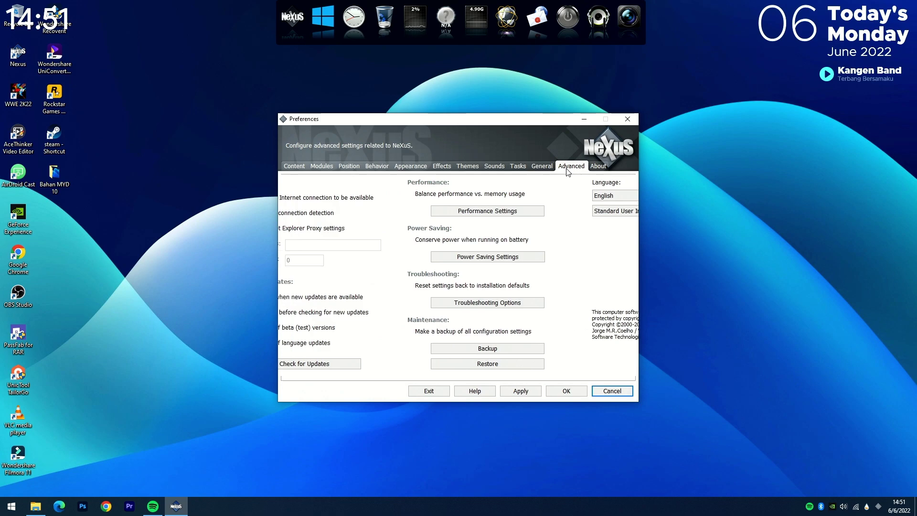
left_click(546, 363)
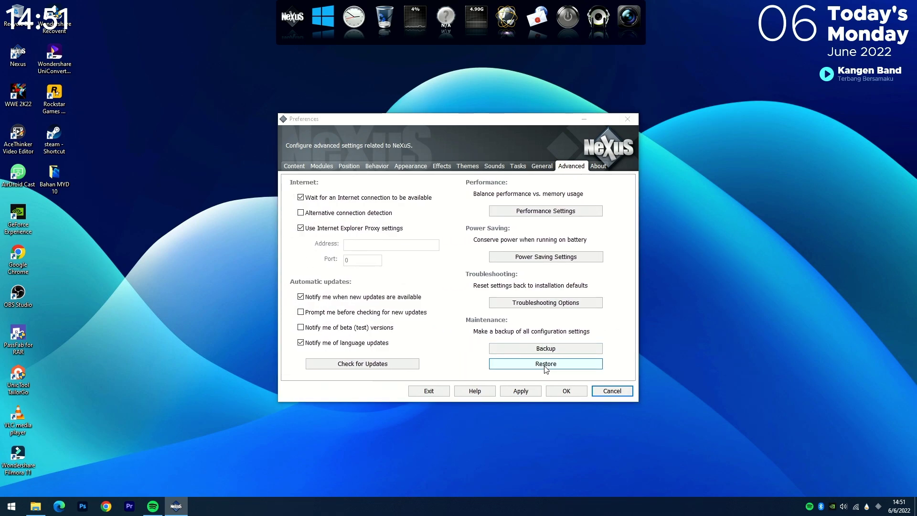
scroll(352, 203, "up", 3)
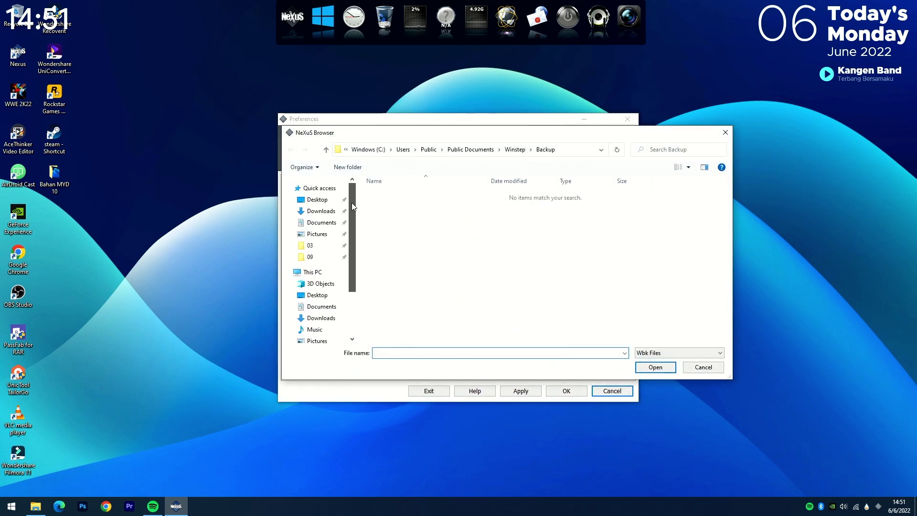
left_click(321, 202)
double_click(389, 203)
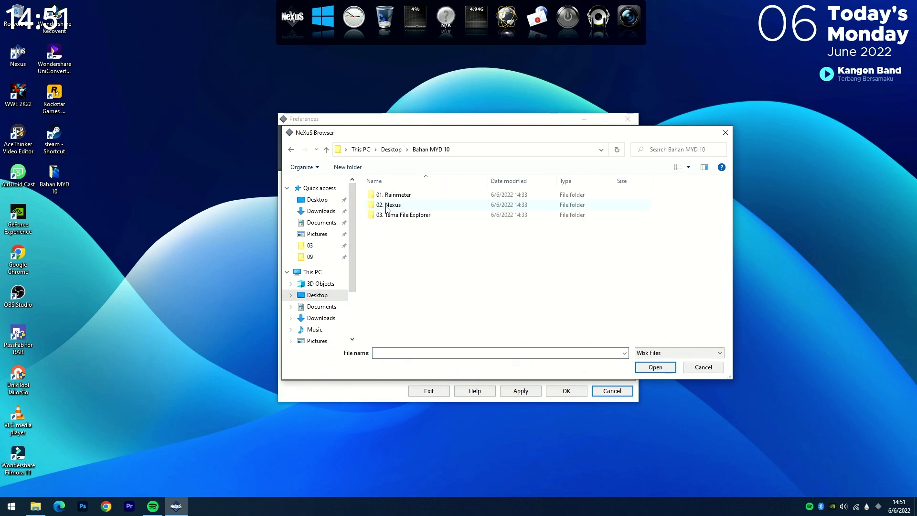
double_click(403, 207)
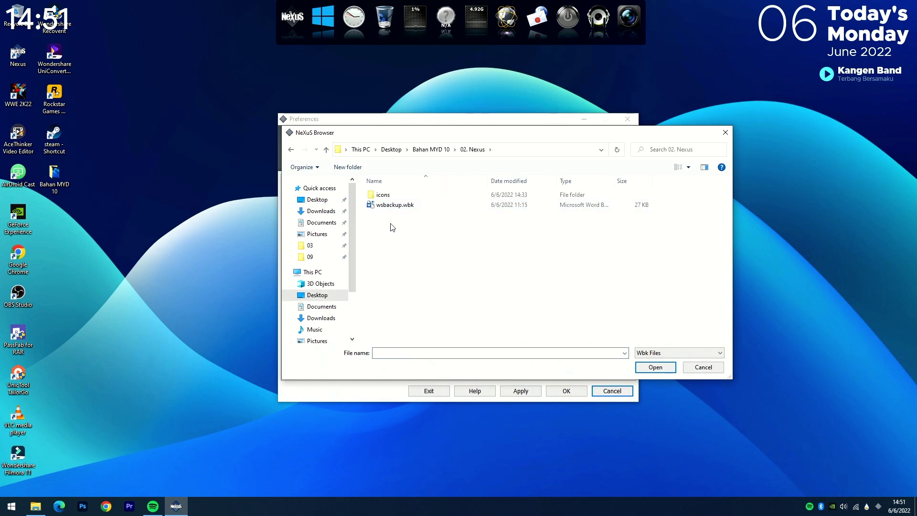
left_click(384, 209)
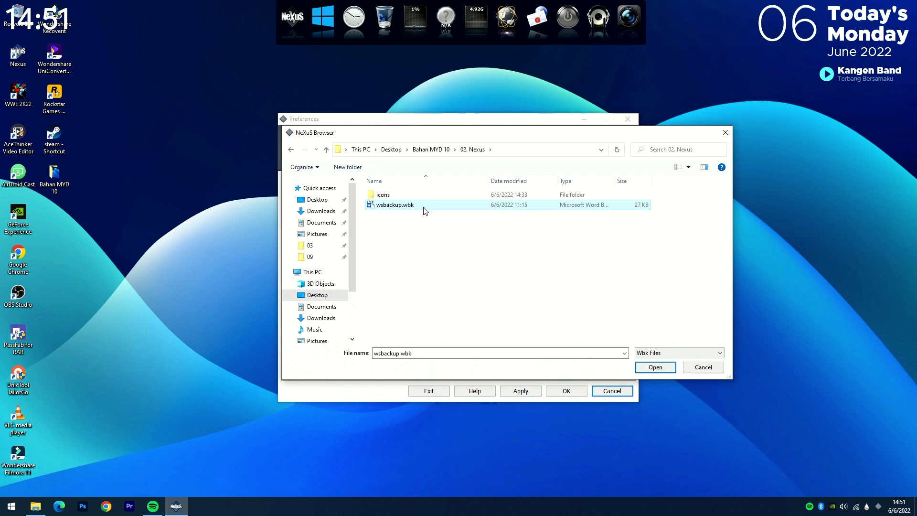
left_click(656, 367)
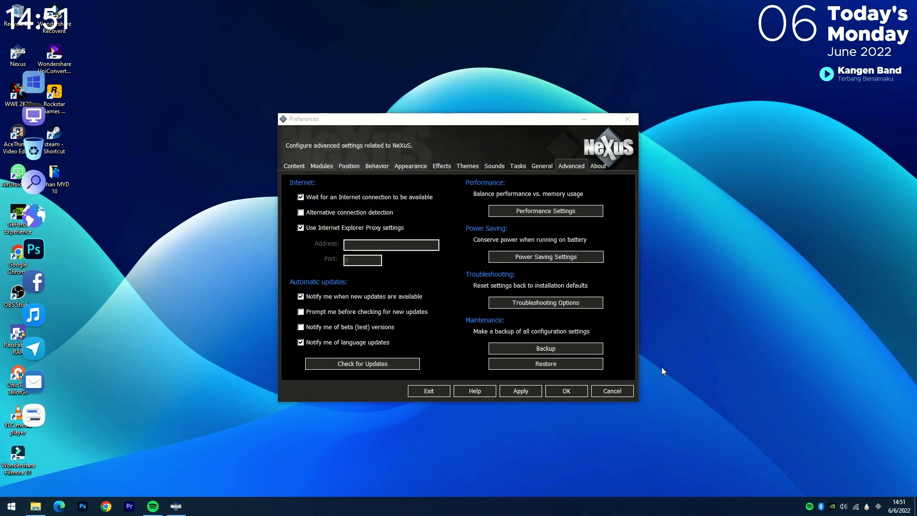
- Apply the restored Nexus dock settings and close the preferences
left_click(532, 391)
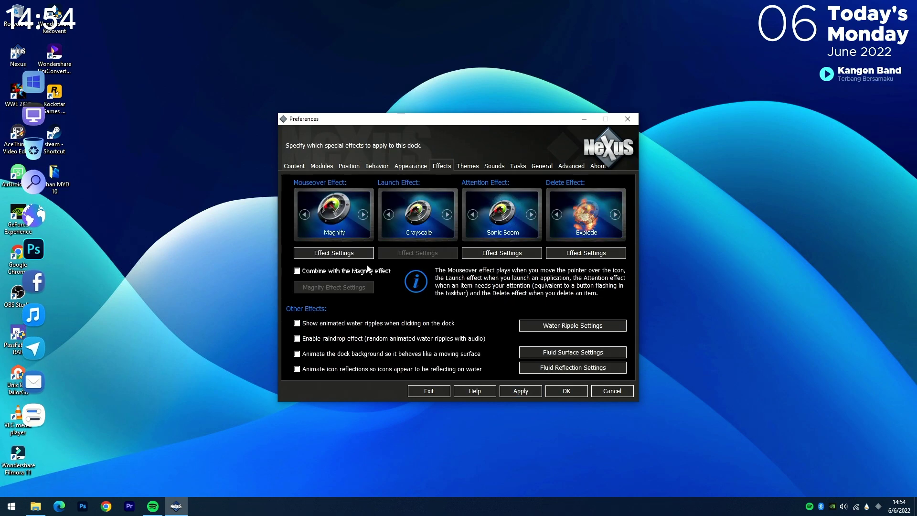
left_click(532, 394)
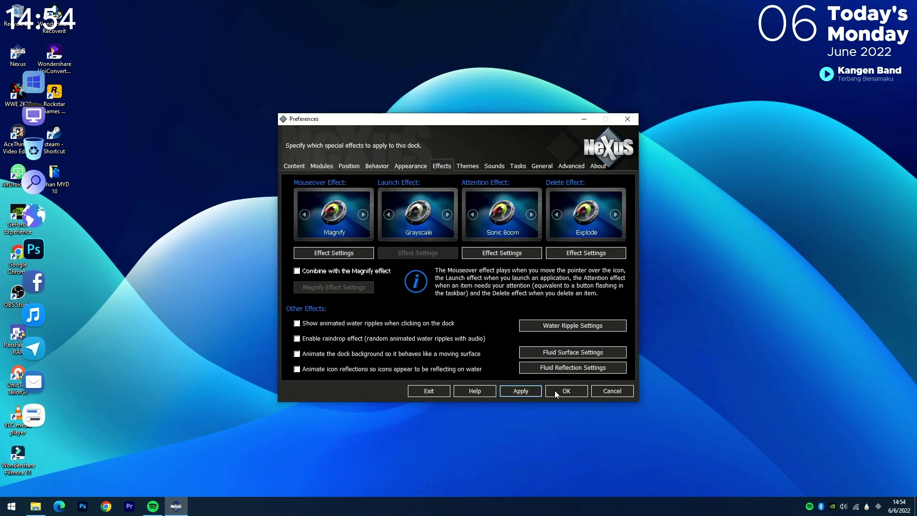
left_click(556, 393)
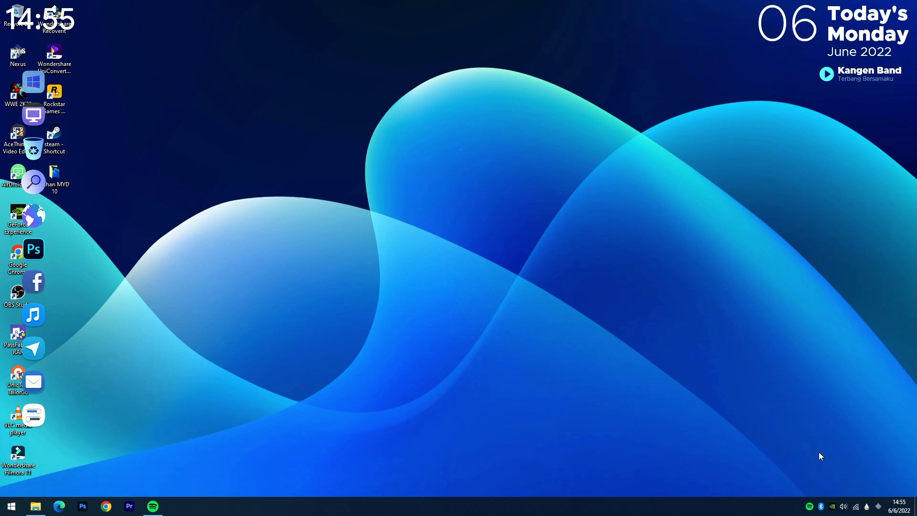
- Reopen the Nexus preferences from its notification-area entry and from the dock, closing them each time without changes
left_click(881, 510)
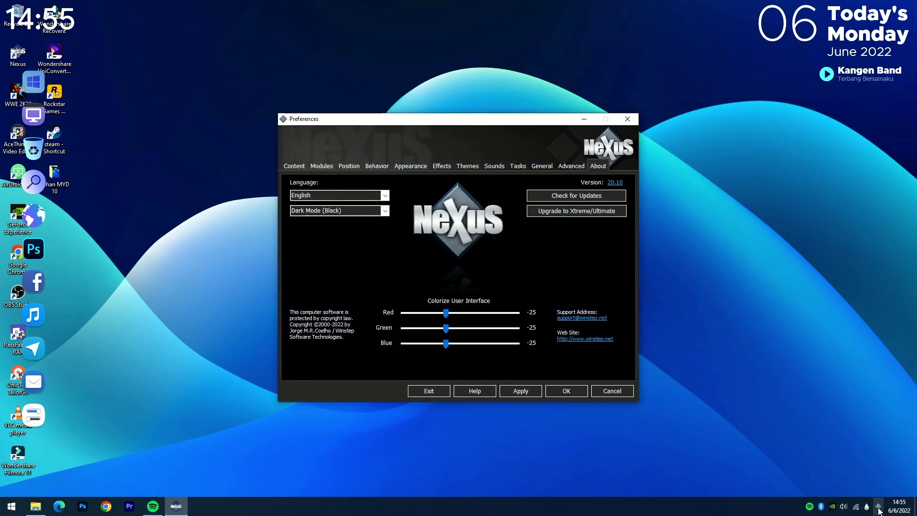
left_click(633, 121)
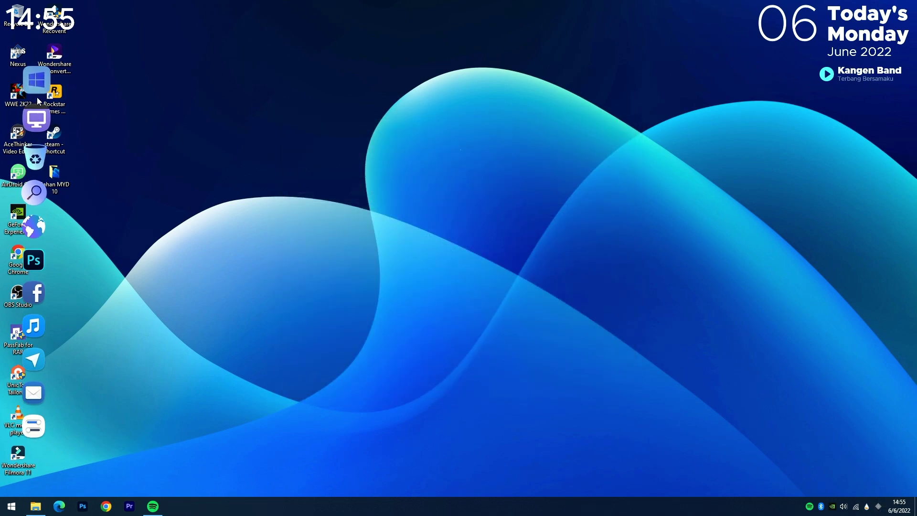
right_click(36, 96)
left_click(74, 124)
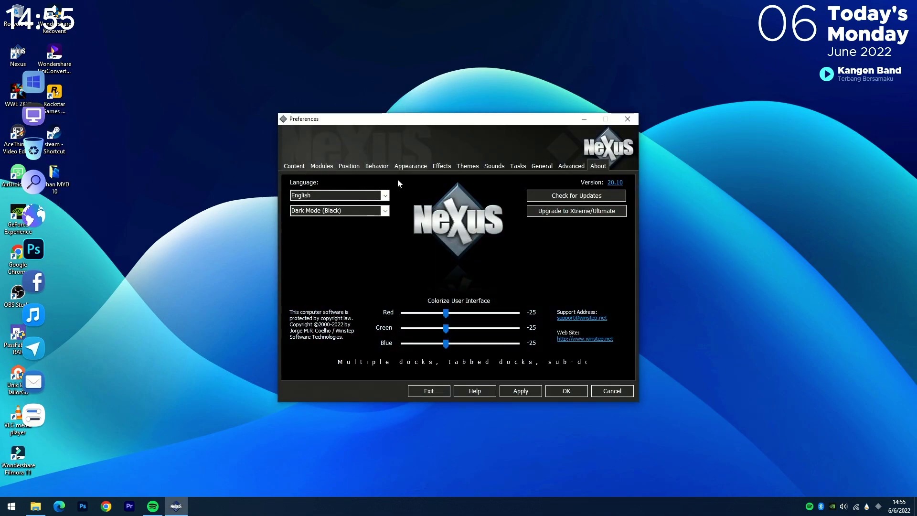
left_click(628, 120)
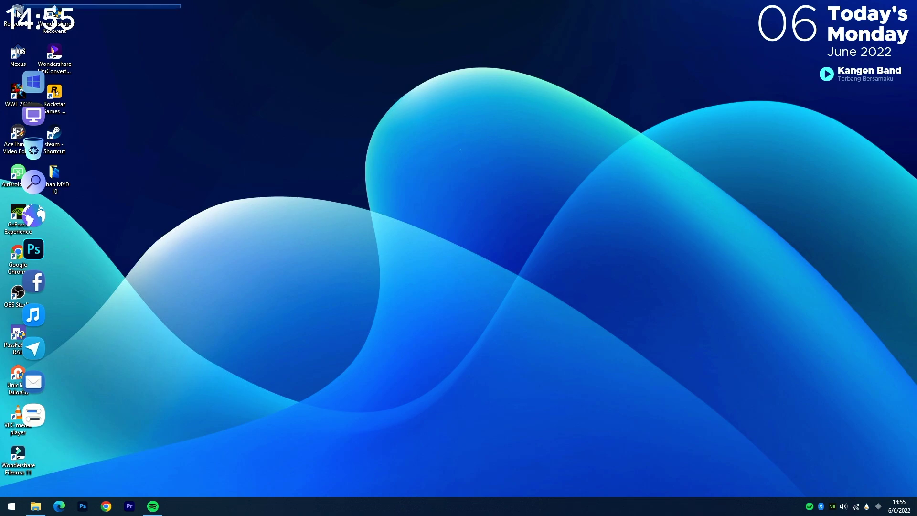
- Hide all desktop icons so only the widgets and the dock are displayed
left_click_drag(2, 2, 72, 72)
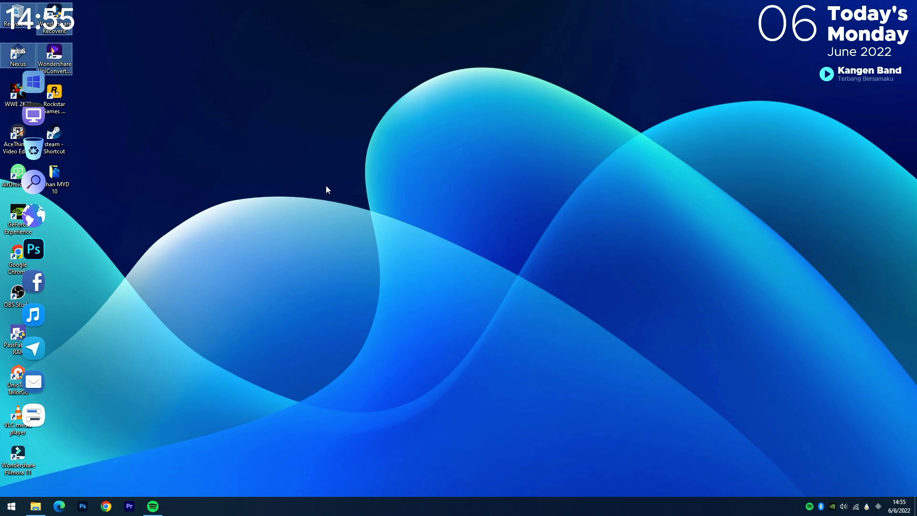
left_click(305, 171)
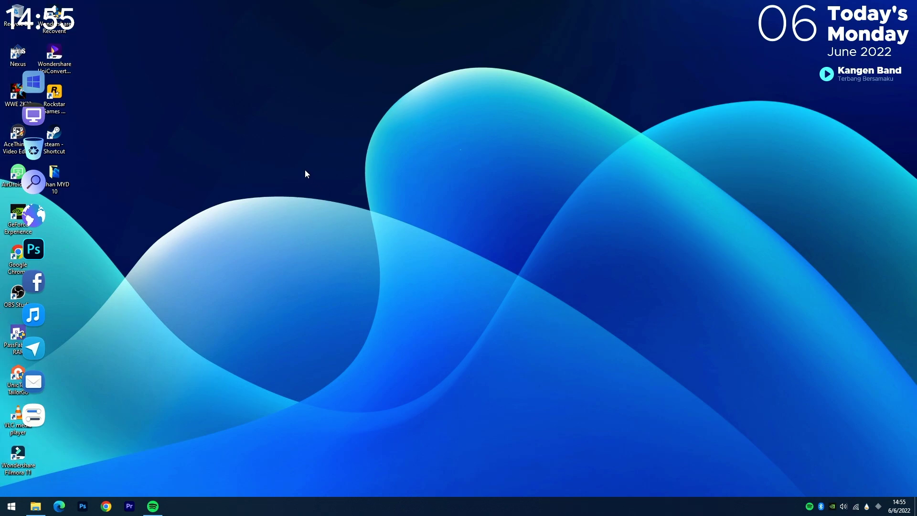
right_click(303, 111)
mouse_move(335, 119)
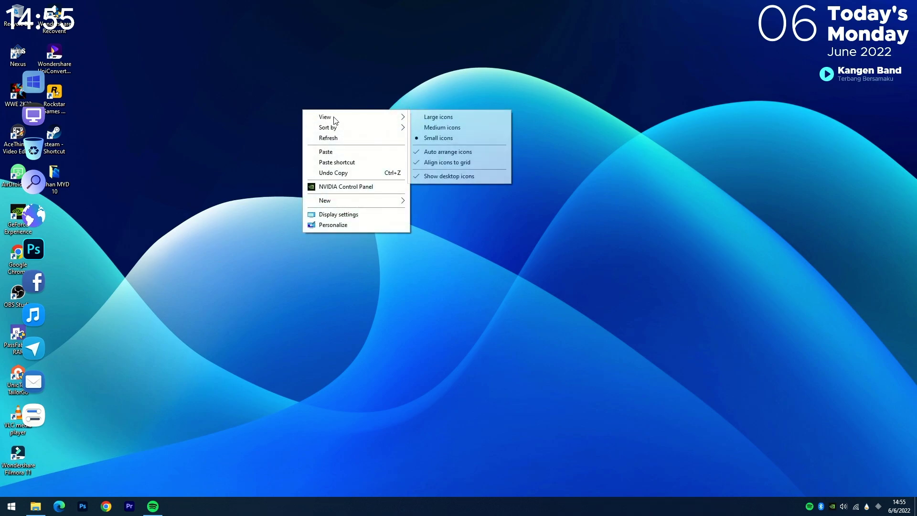
left_click(465, 178)
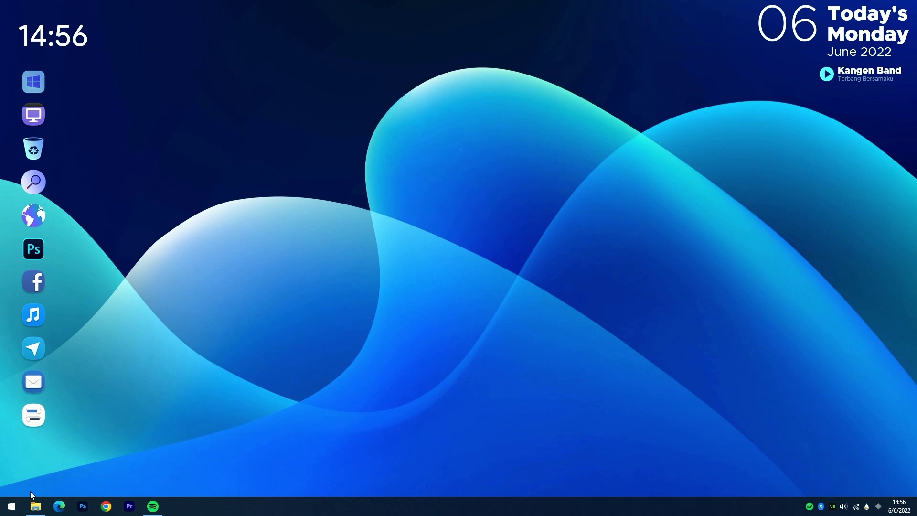
- Find TranslucentTB in the Microsoft Store, install it and launch it
left_click(13, 507)
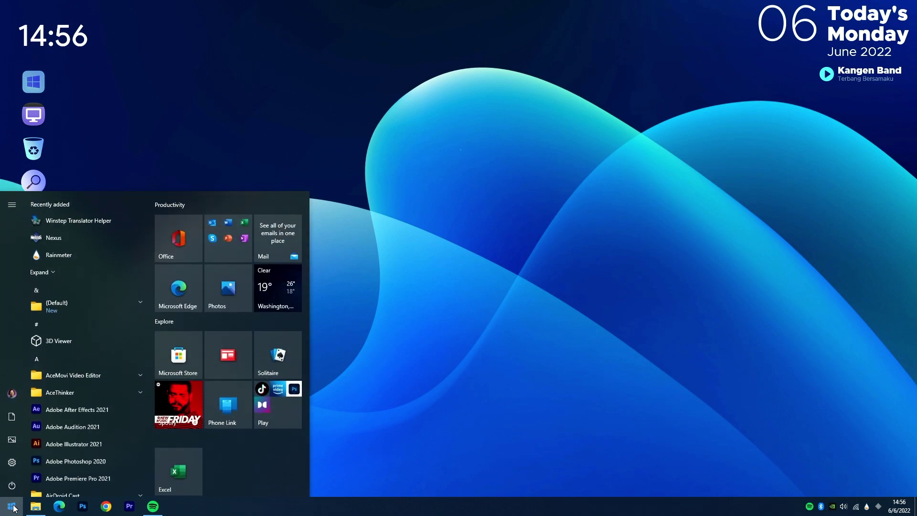
type("store")
key("Return")
left_click(339, 12)
type("trans")
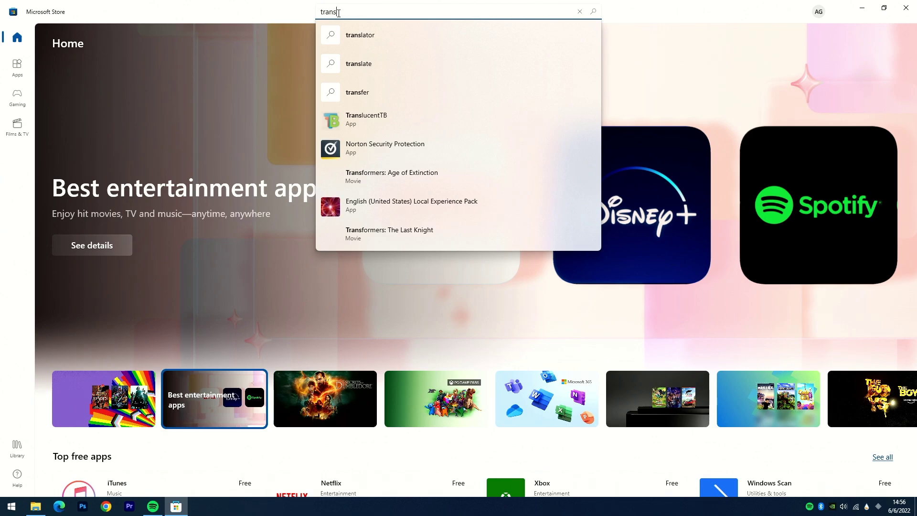
left_click(382, 118)
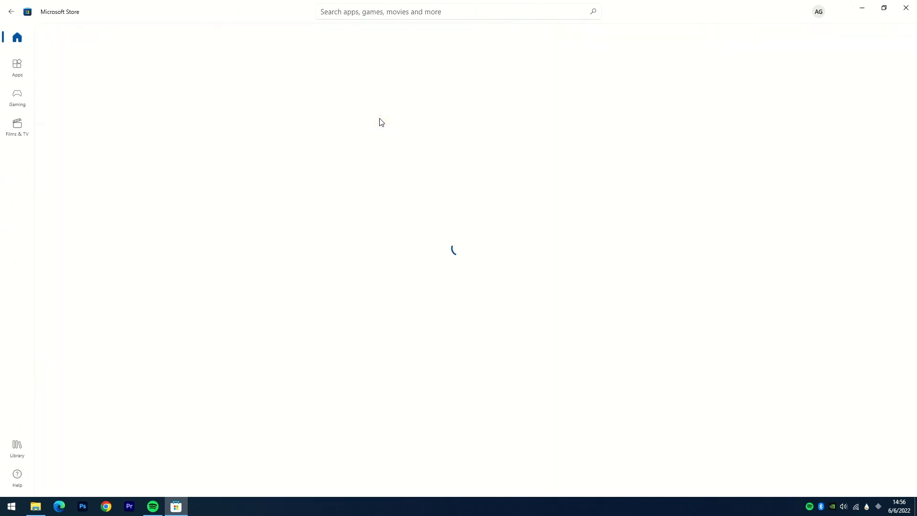
left_click(144, 209)
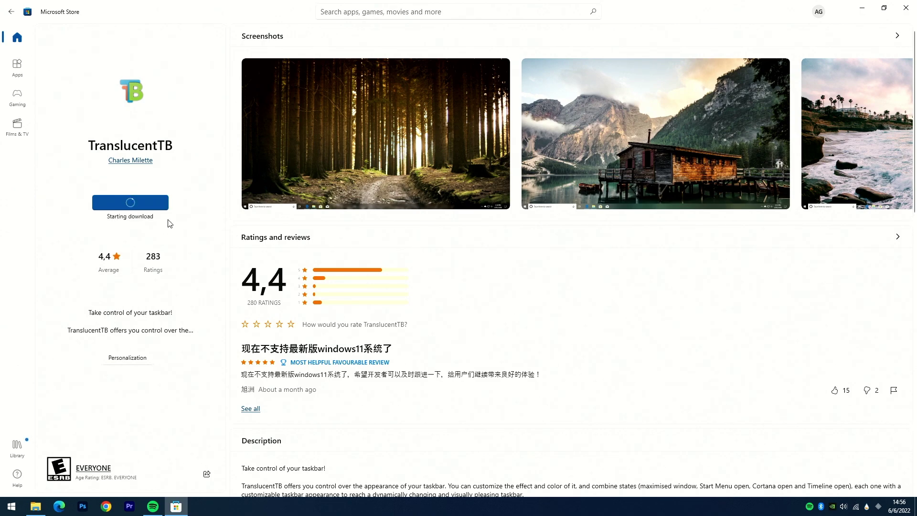
left_click(145, 211)
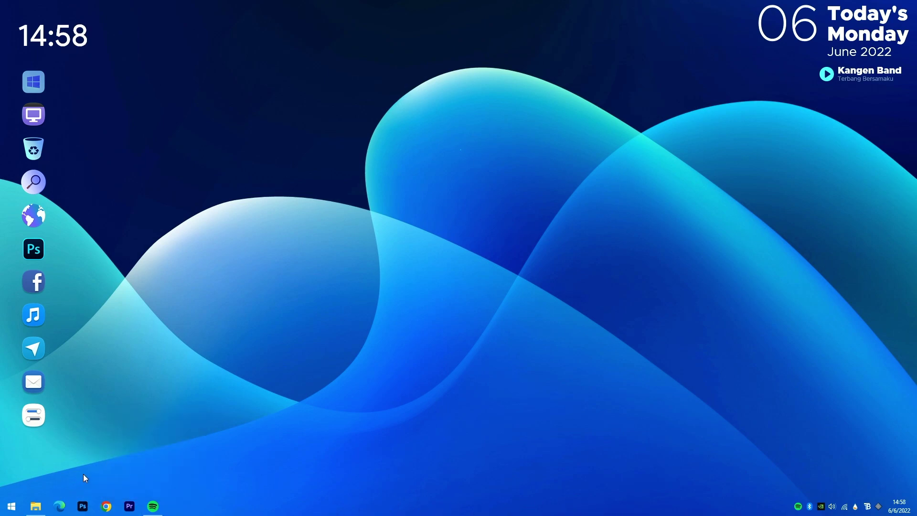
- Open the 03. Tema File Explorer folder inside Bahan MYD 10 on the desktop in File Explorer
left_click(36, 507)
left_click(36, 113)
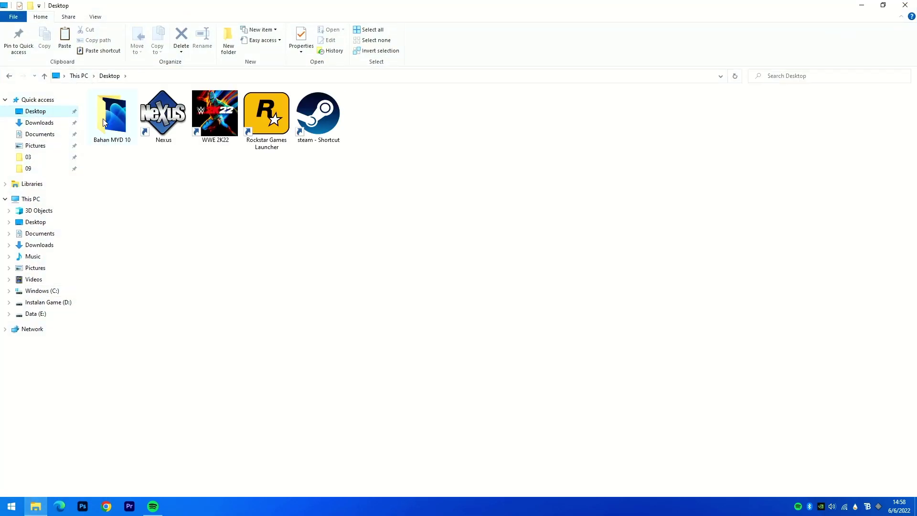
double_click(101, 124)
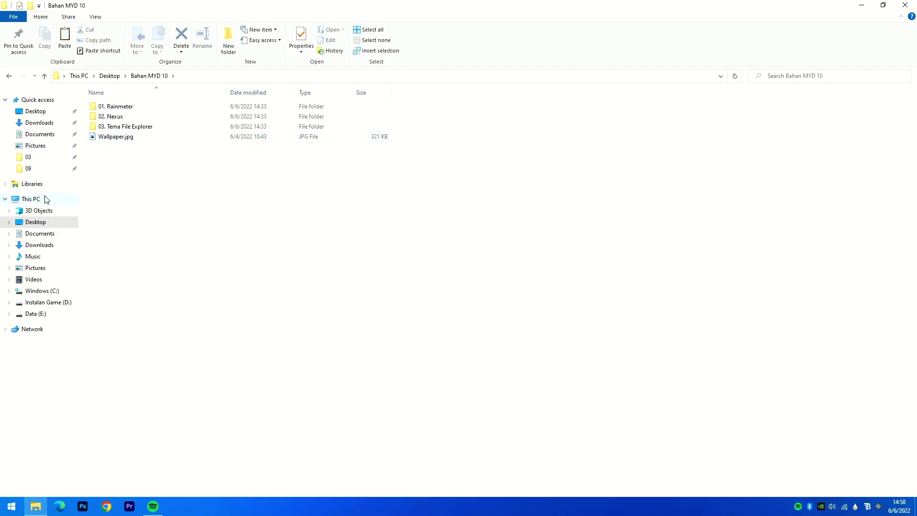
left_click(31, 200)
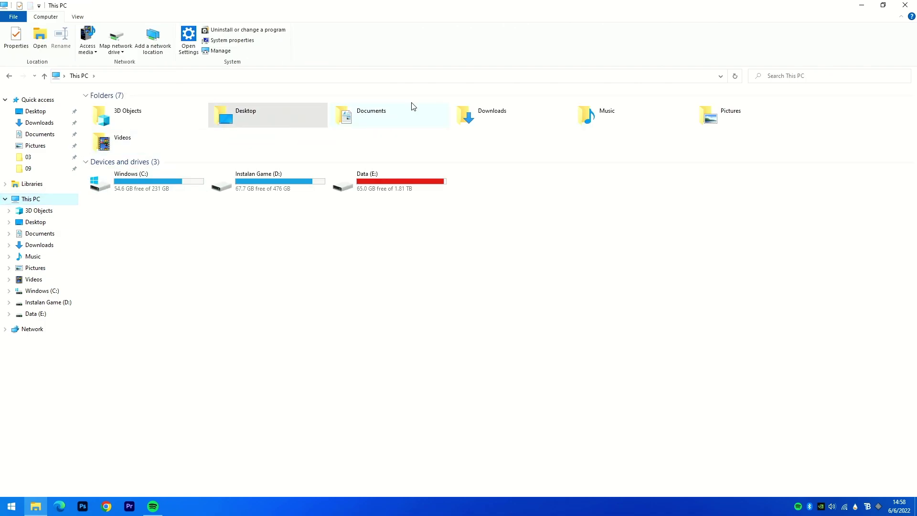
left_click(35, 111)
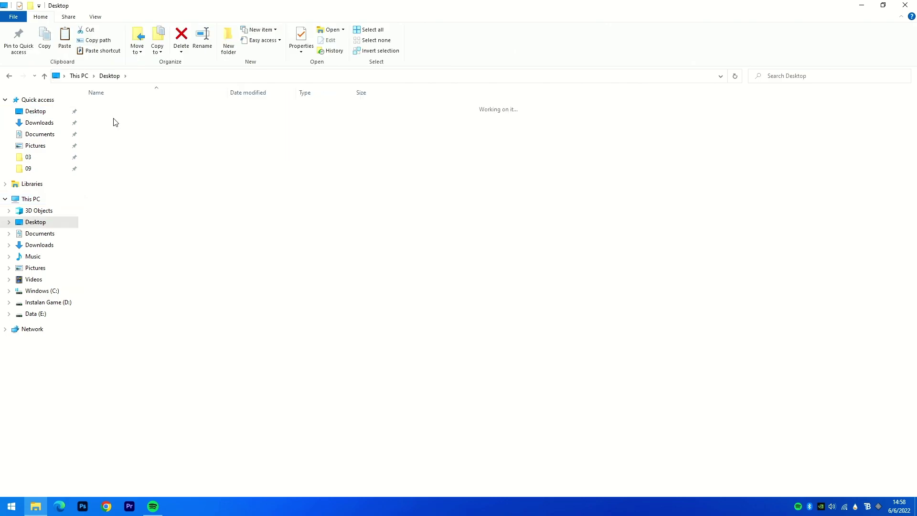
double_click(113, 108)
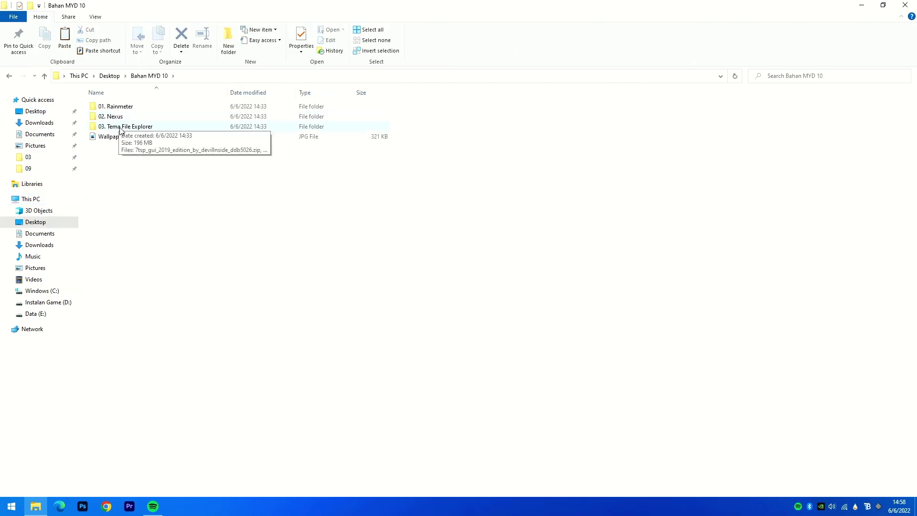
double_click(120, 128)
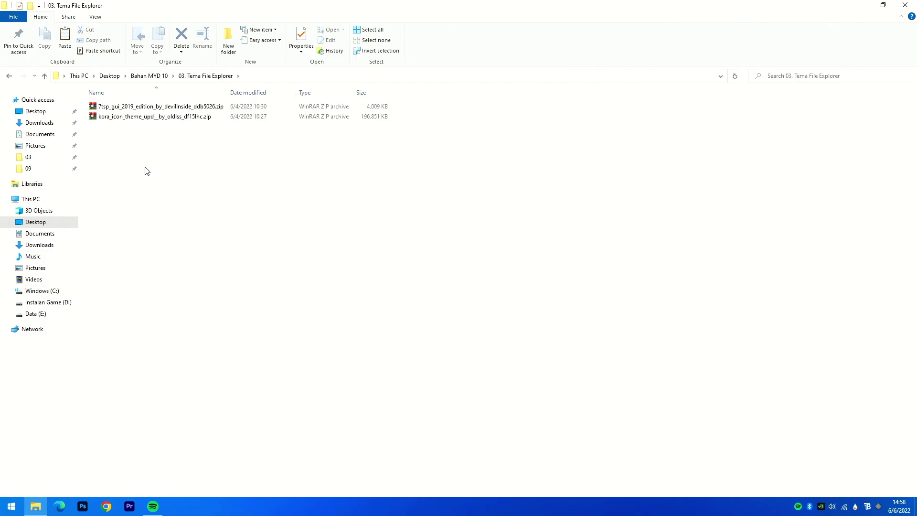
- Extract the kora_icon_theme zip archive into the current folder and open the extracted Kora folder
left_click(125, 121)
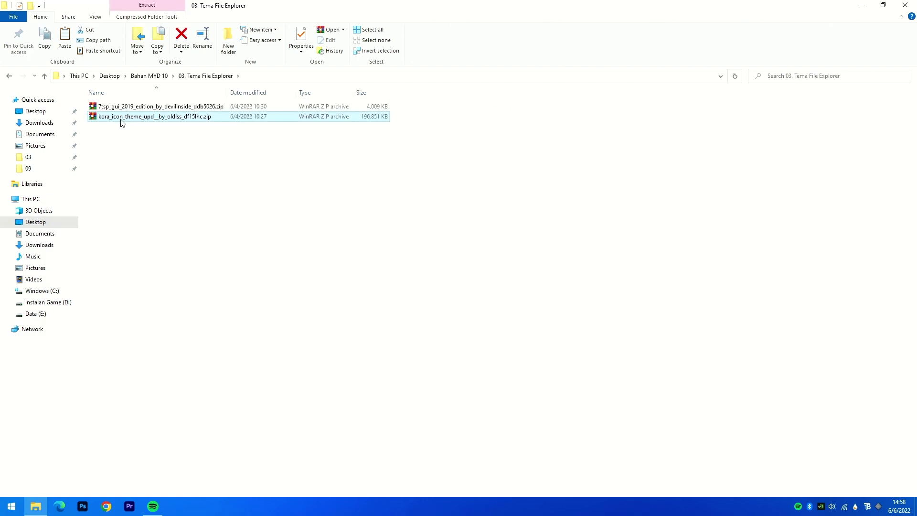
right_click(142, 122)
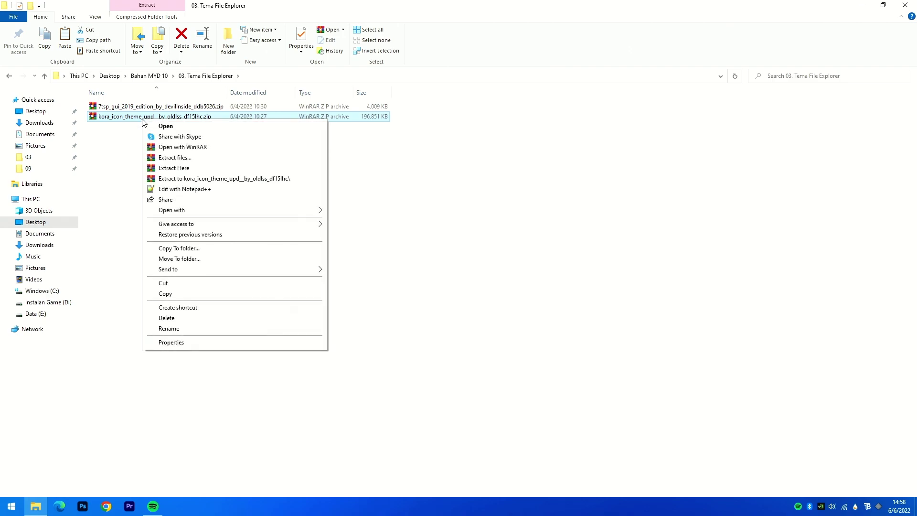
left_click(176, 168)
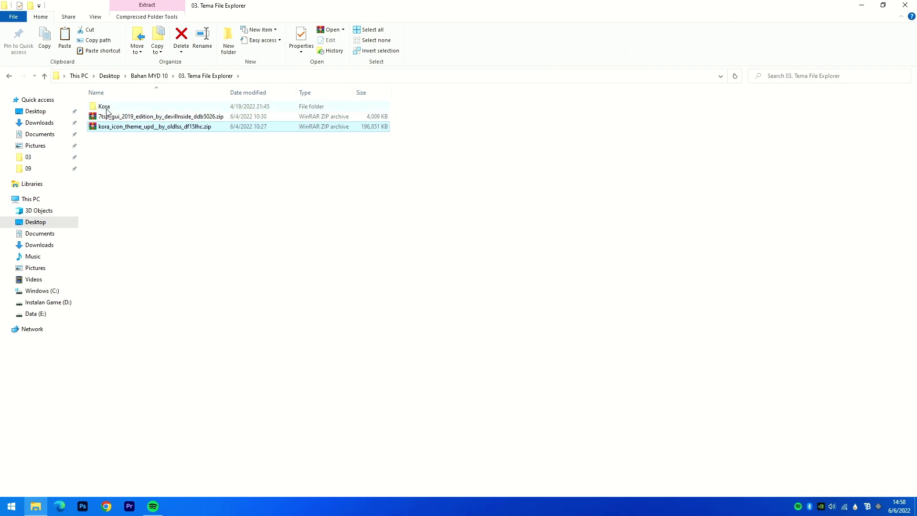
double_click(105, 107)
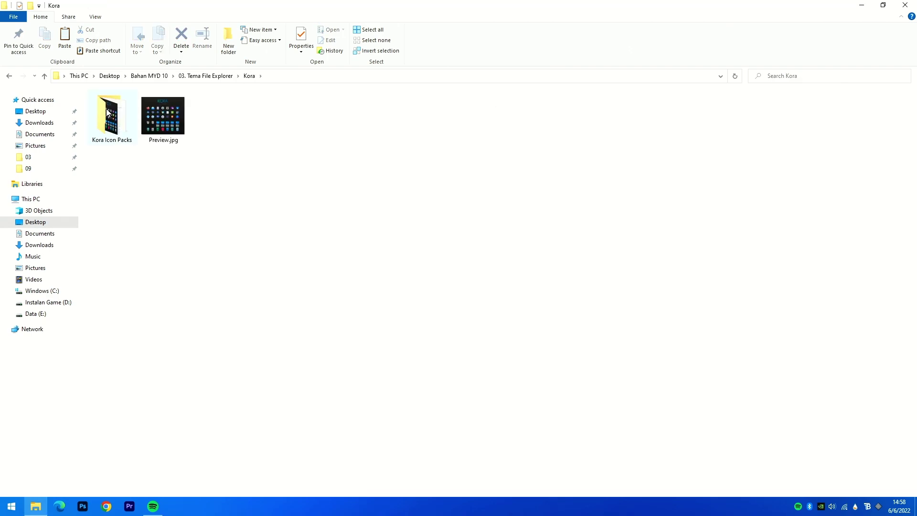
- In Kora Icon Packs > 7TSP Kora Icon Packs > 7TSP Kora, rename the pack file to 7TSP Kora.7z
double_click(111, 117)
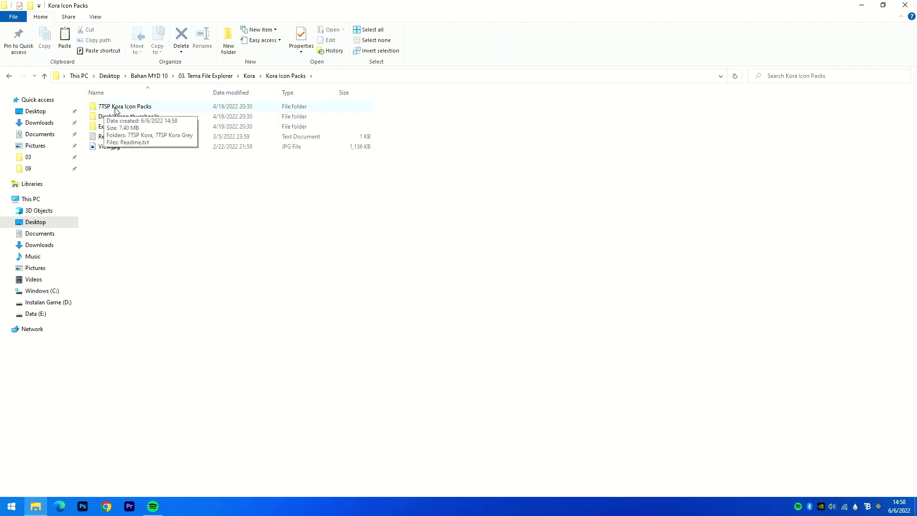
double_click(129, 107)
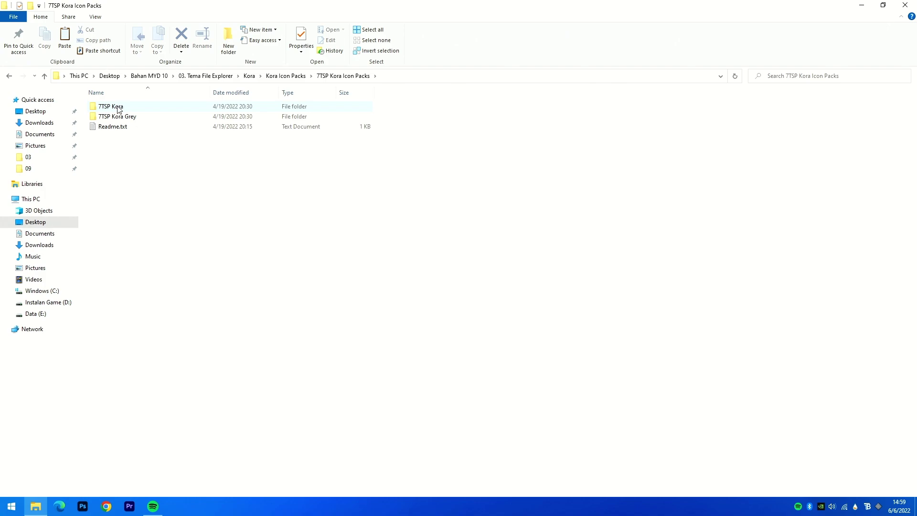
double_click(123, 108)
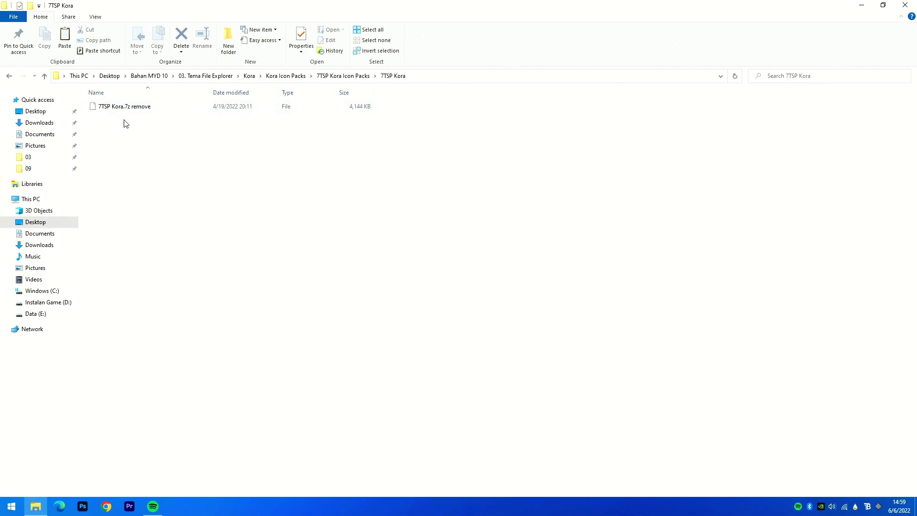
right_click(131, 108)
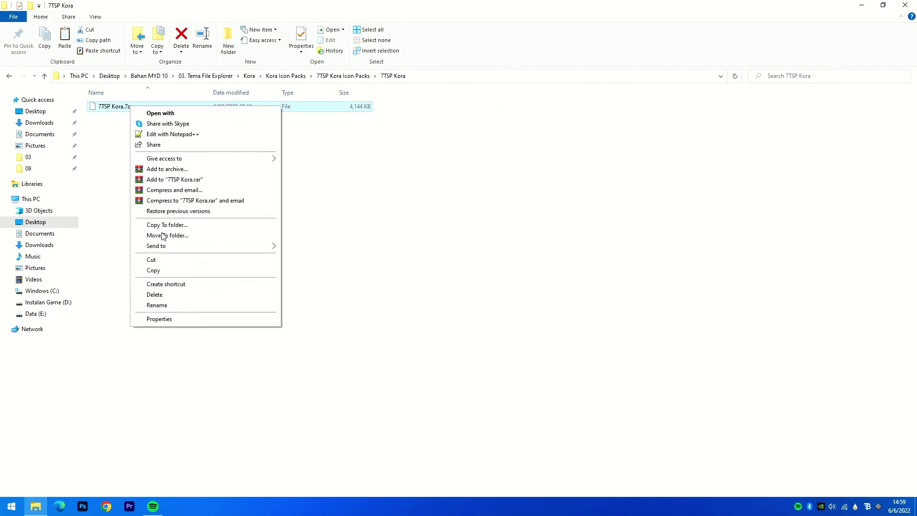
left_click(155, 306)
left_click(155, 107)
left_click_drag(161, 106, 130, 114)
key("BackSpace")
key("Return")
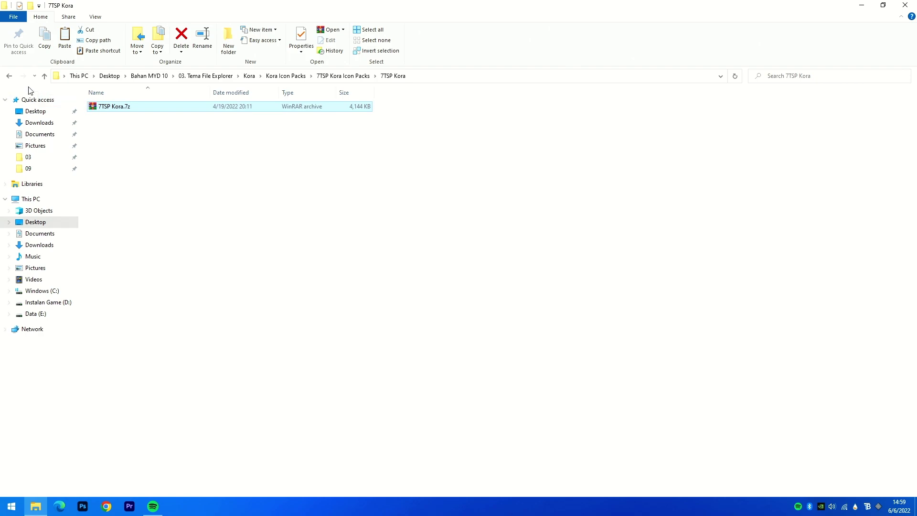
- Return to the 03. Tema File Explorer folder and extract the 7tsp_gui_2019_edition zip archive into it
left_click(10, 77)
left_click(10, 77)
left_click(10, 77)
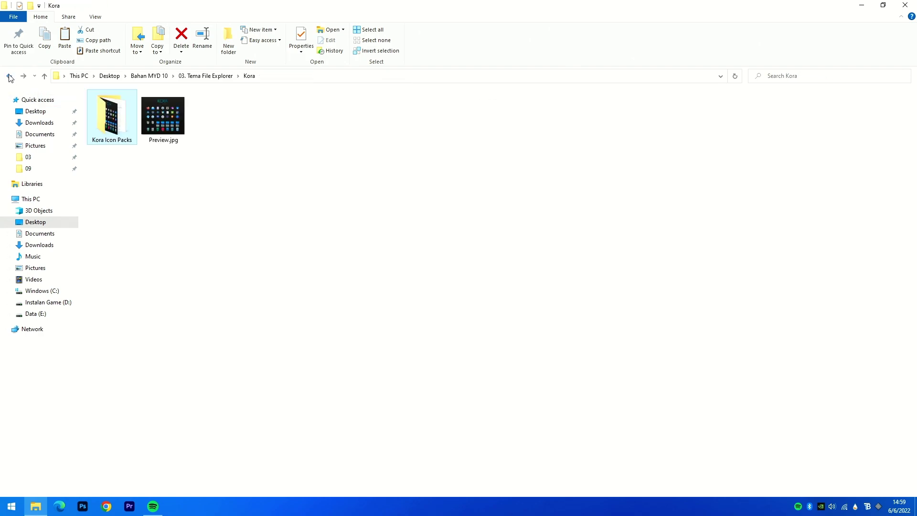
left_click(10, 77)
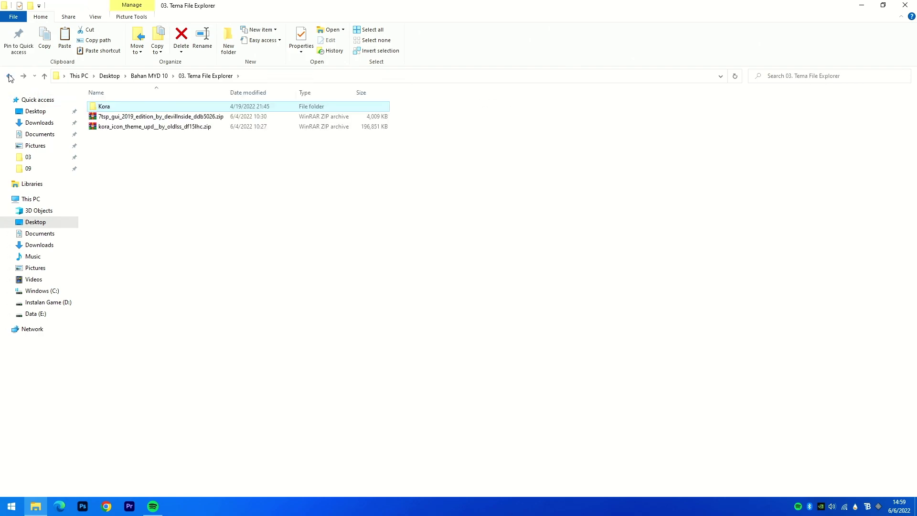
left_click(152, 154)
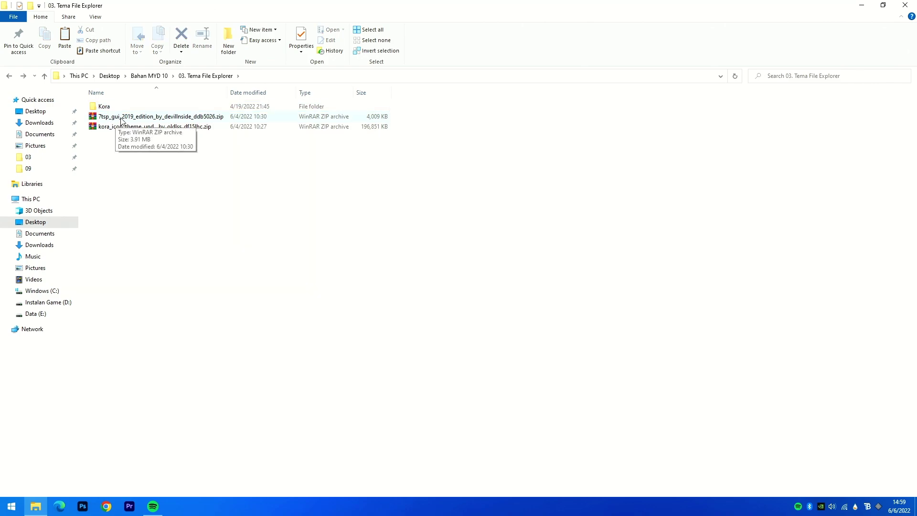
right_click(130, 119)
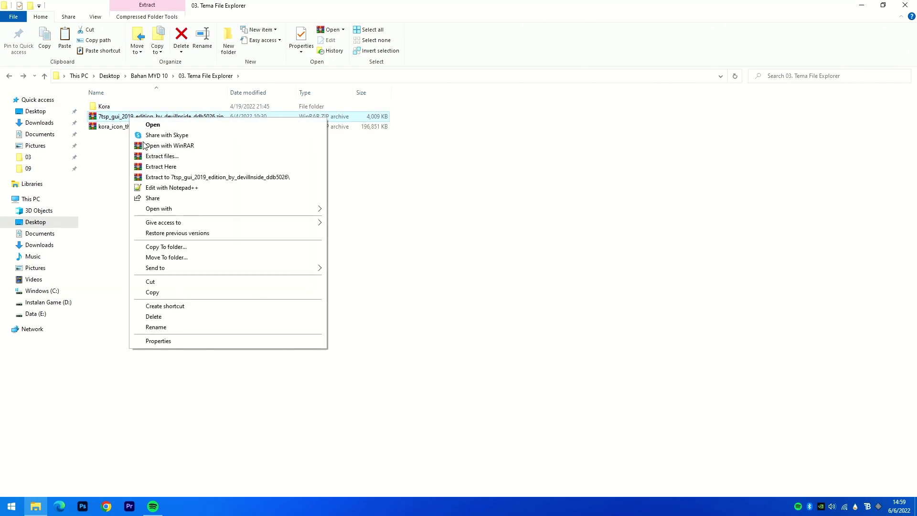
left_click(162, 170)
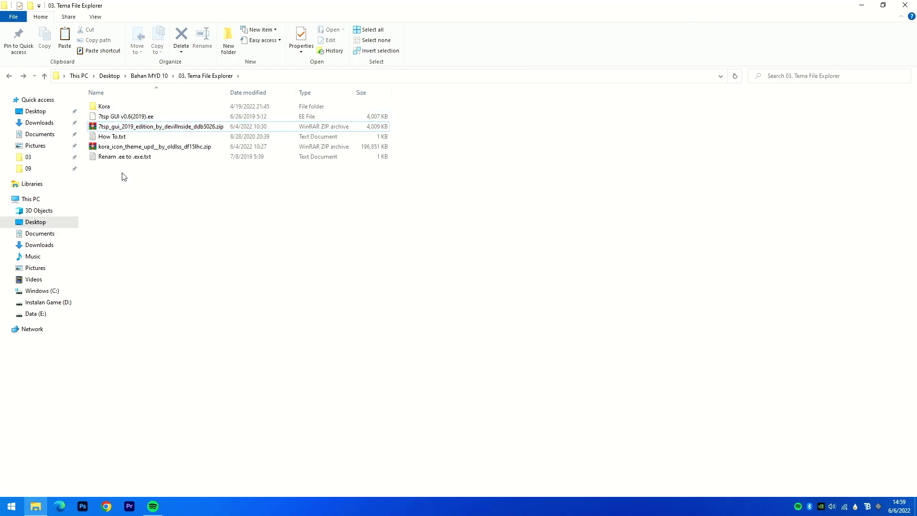
- Change the extension of the extracted 7tsp GUI v0.6(2019) file to .exe
left_click(114, 119)
right_click(136, 120)
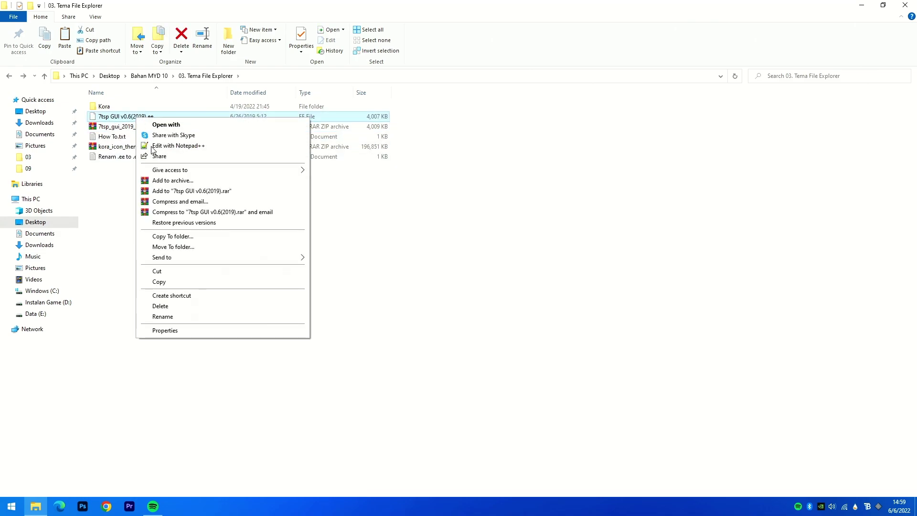
left_click(165, 317)
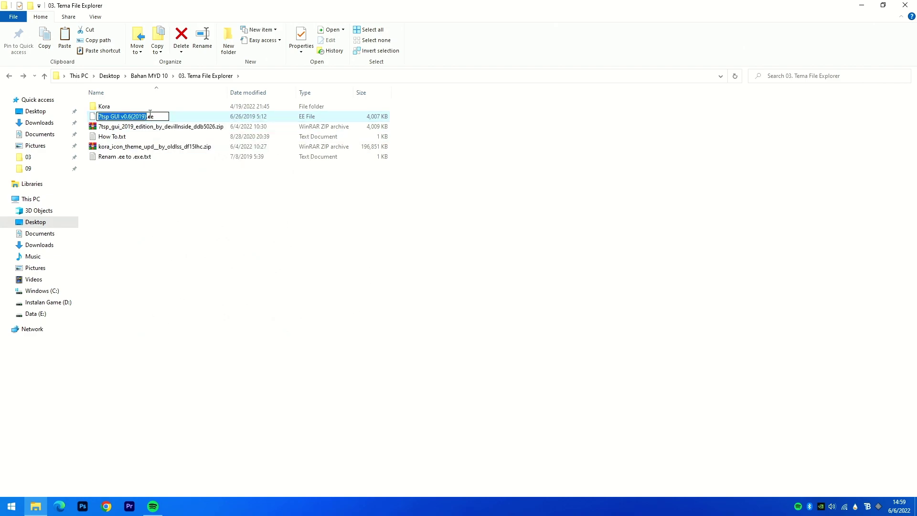
left_click(151, 117)
type("x")
key("Return")
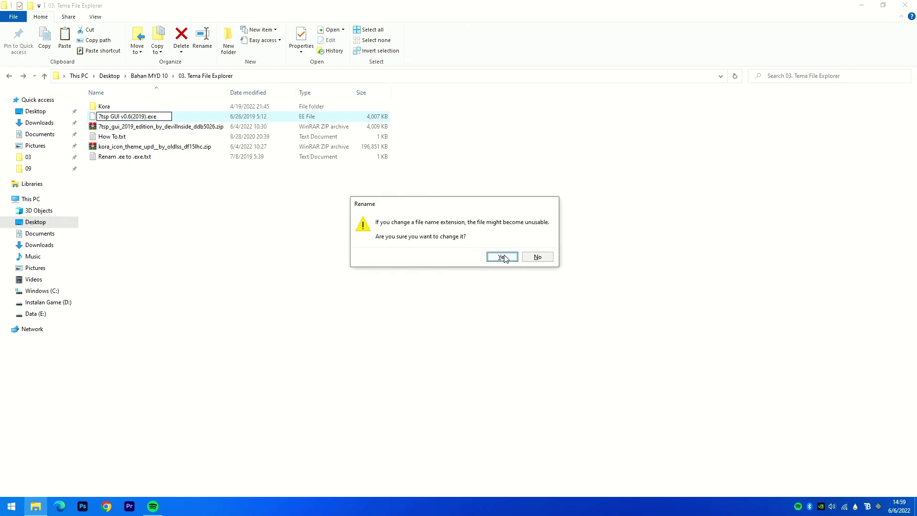
left_click(503, 258)
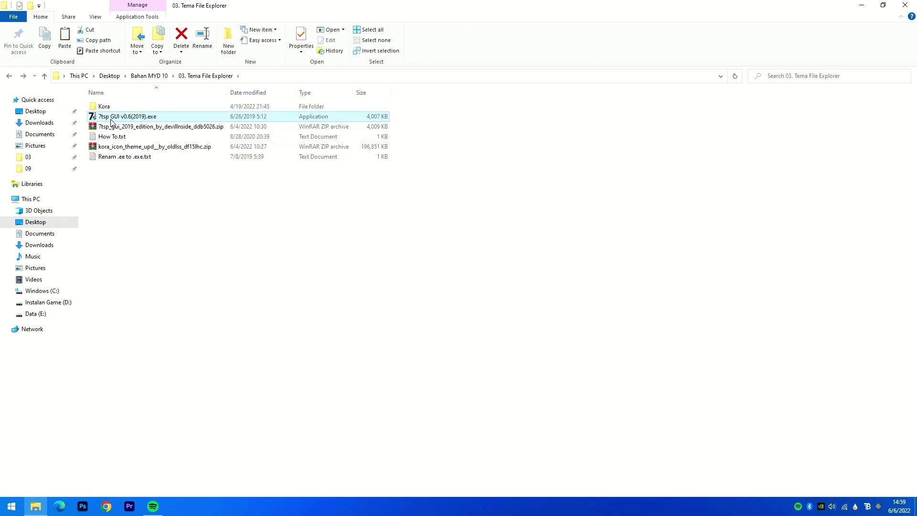
- Run 7tsp GUI v0.6(2019).exe with administrator permission, accept its agreement and close the ReadMe
double_click(128, 118)
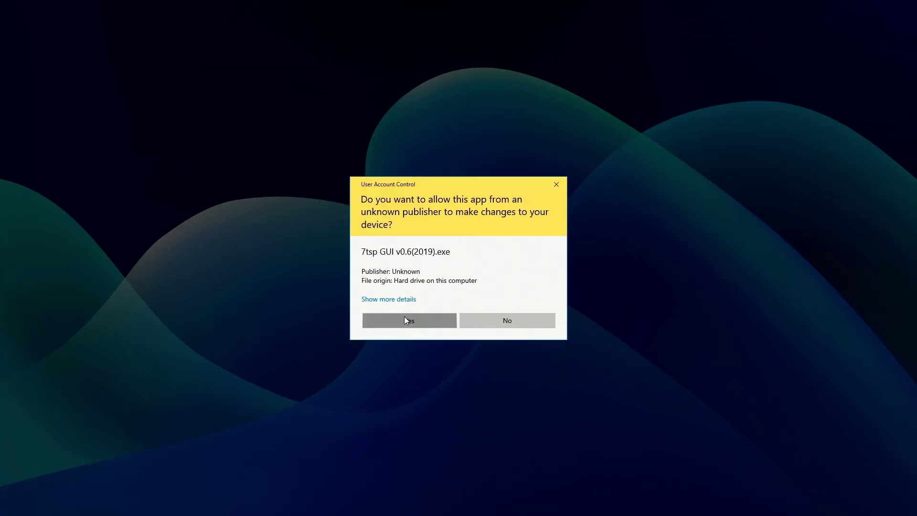
left_click(404, 316)
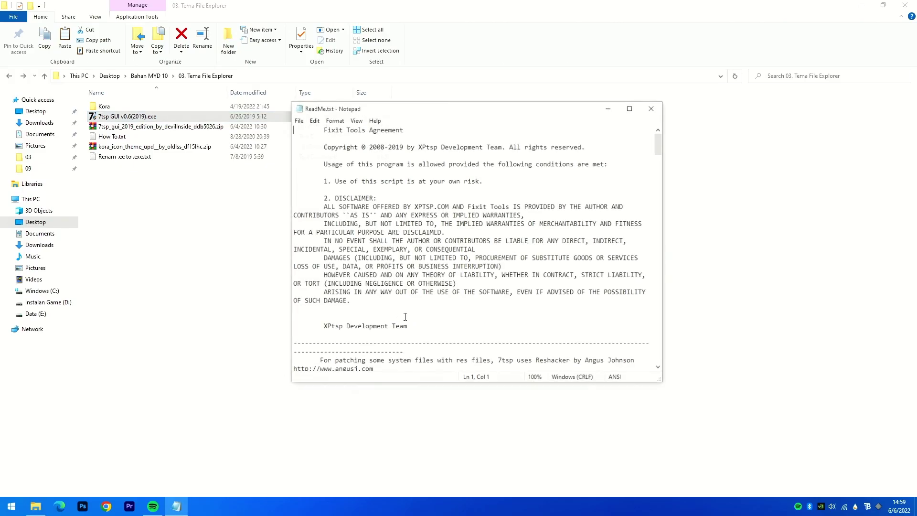
left_click(452, 290)
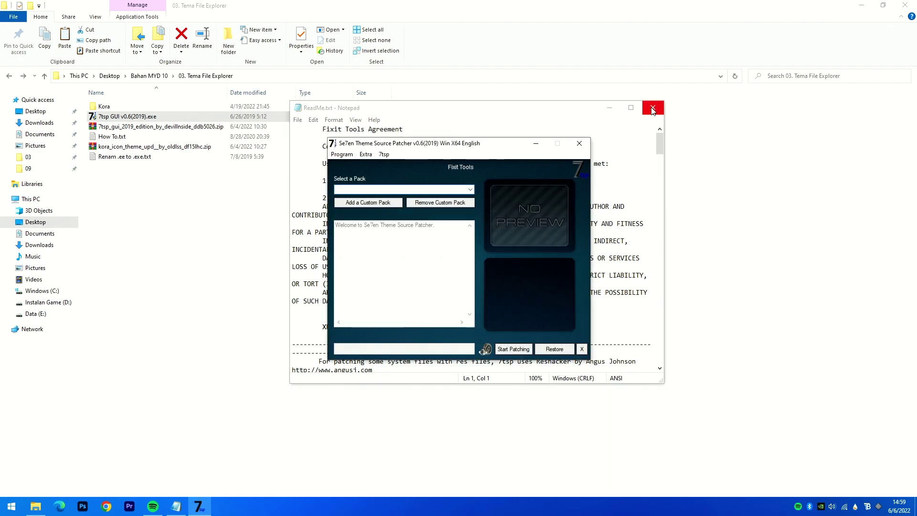
left_click(653, 108)
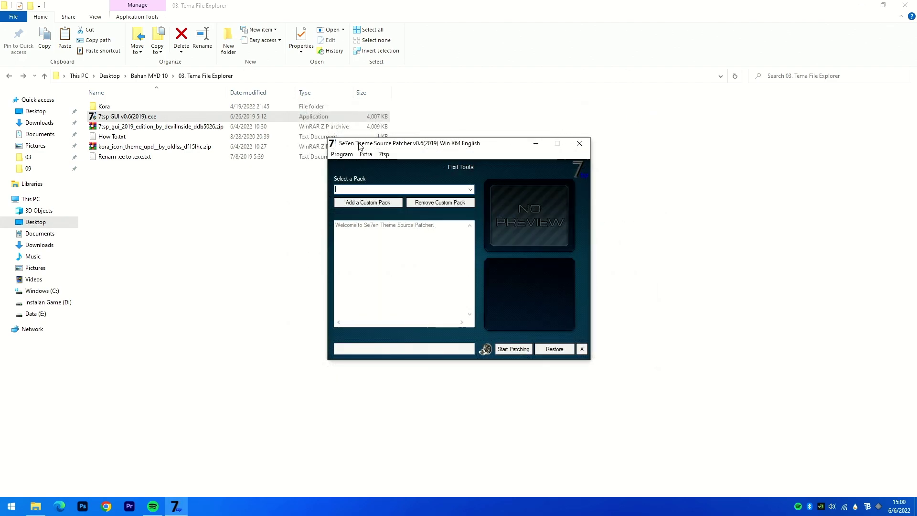
- Add 7TSP Kora.7z from the 7TSP Kora folder inside 03. Tema File Explorer as a custom pack
left_click(363, 203)
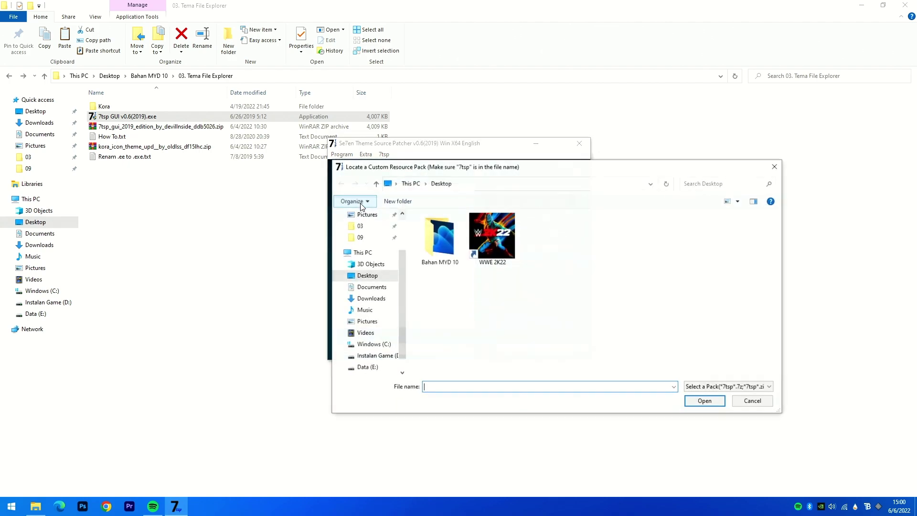
double_click(432, 237)
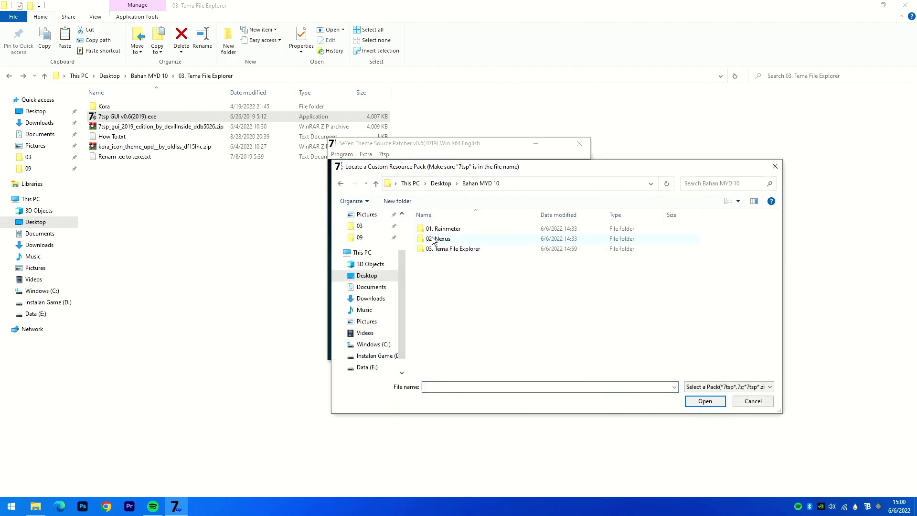
double_click(437, 248)
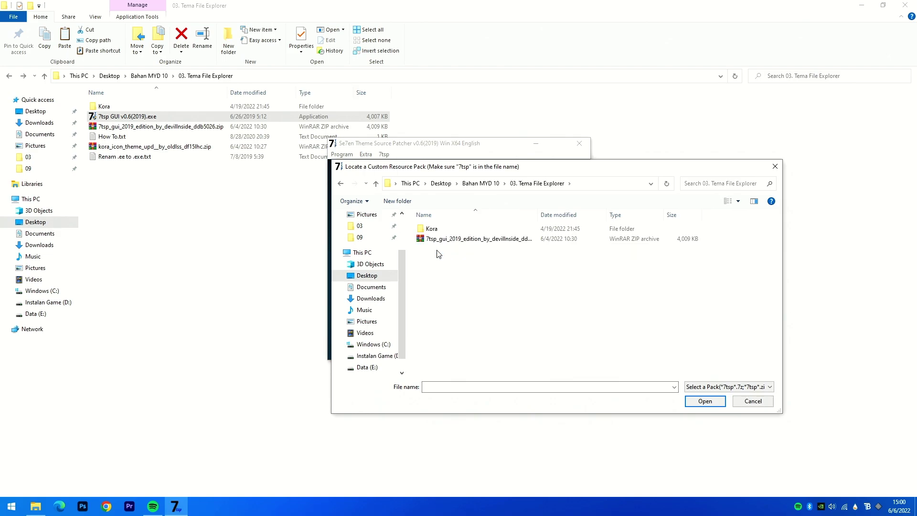
double_click(433, 229)
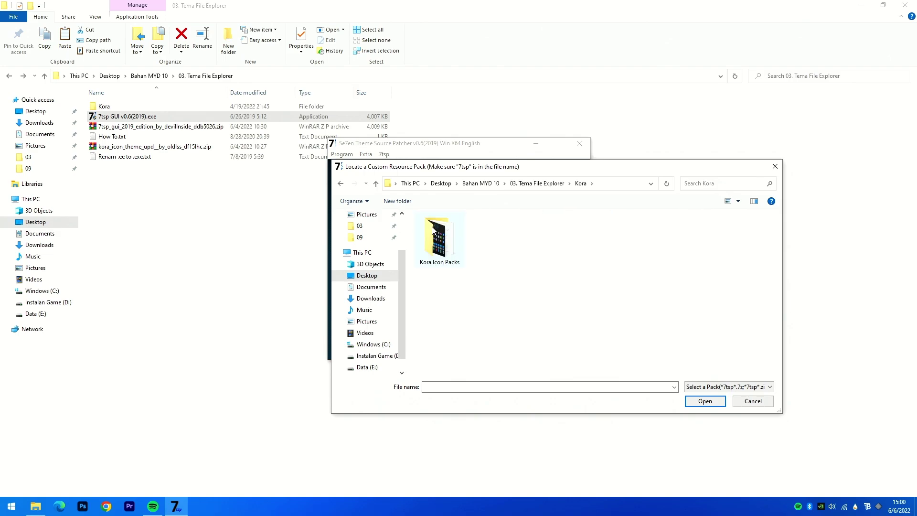
double_click(433, 230)
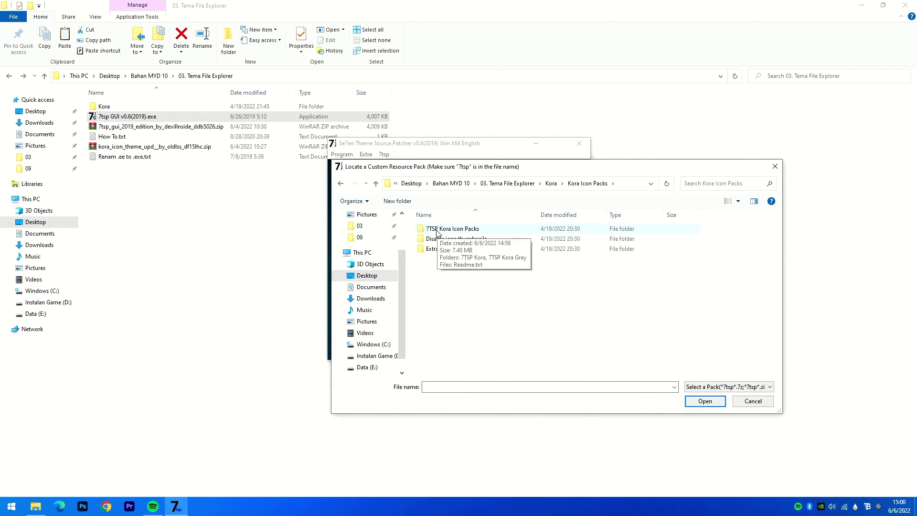
double_click(437, 234)
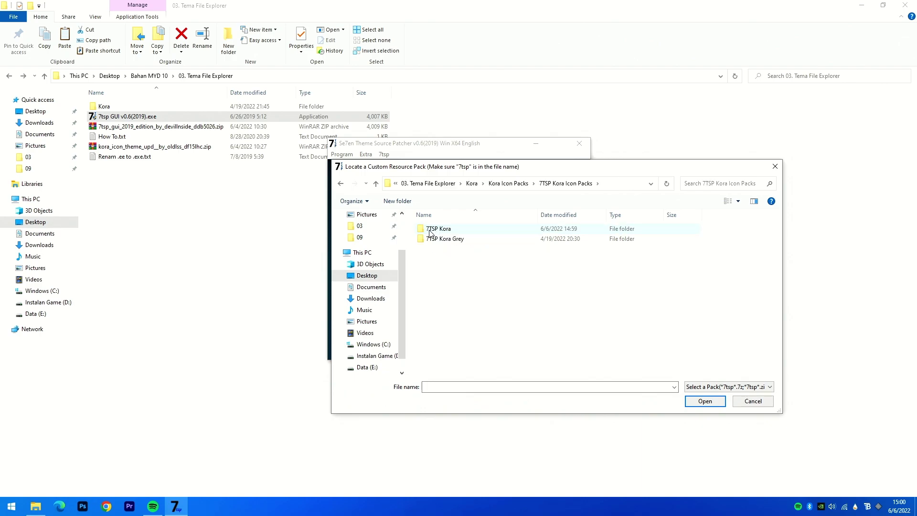
double_click(438, 232)
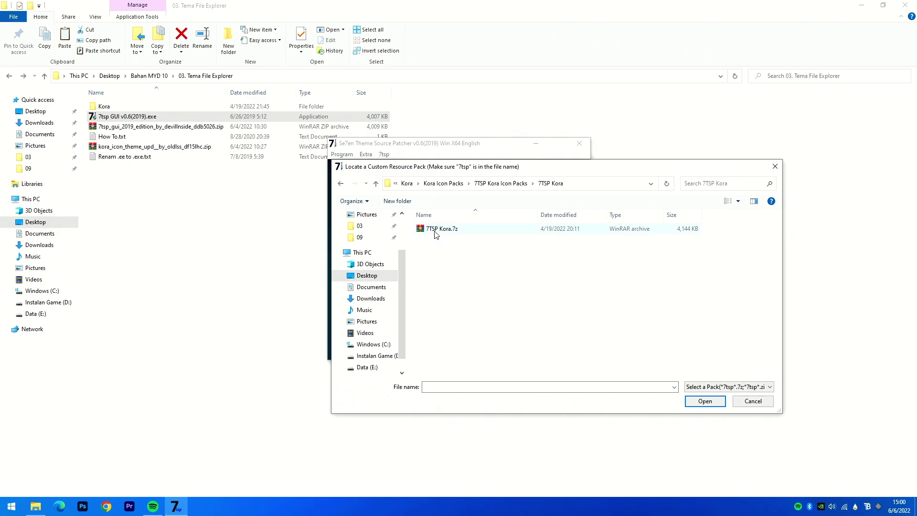
left_click(458, 230)
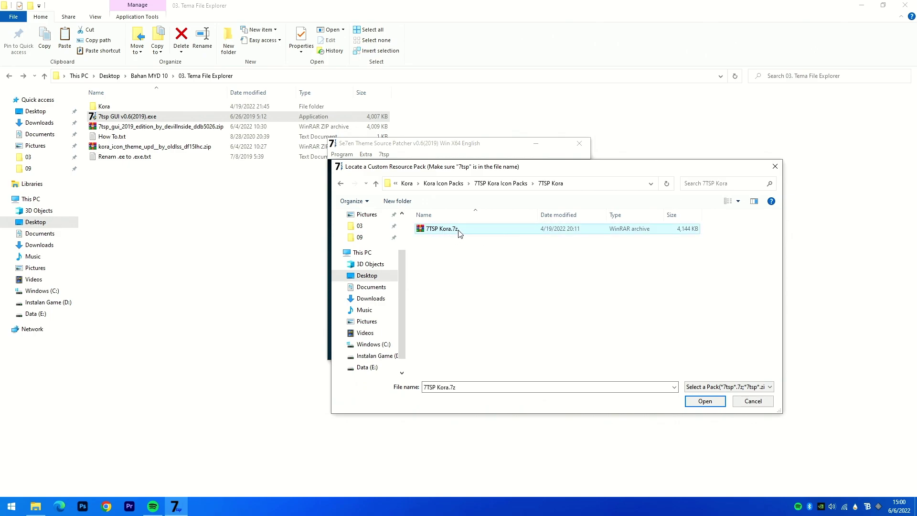
left_click(704, 401)
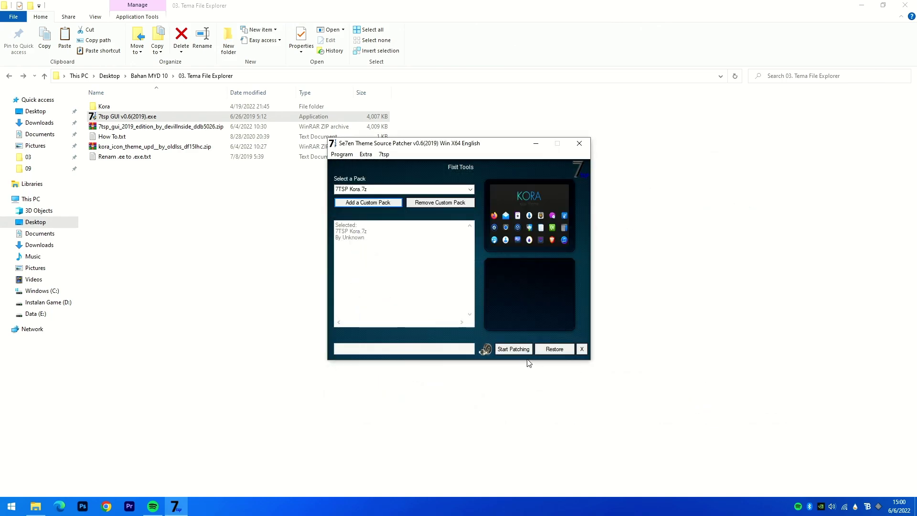
- Patch the system with the 7TSP Kora.7z pack and reboot Windows to apply the icons
left_click(502, 345)
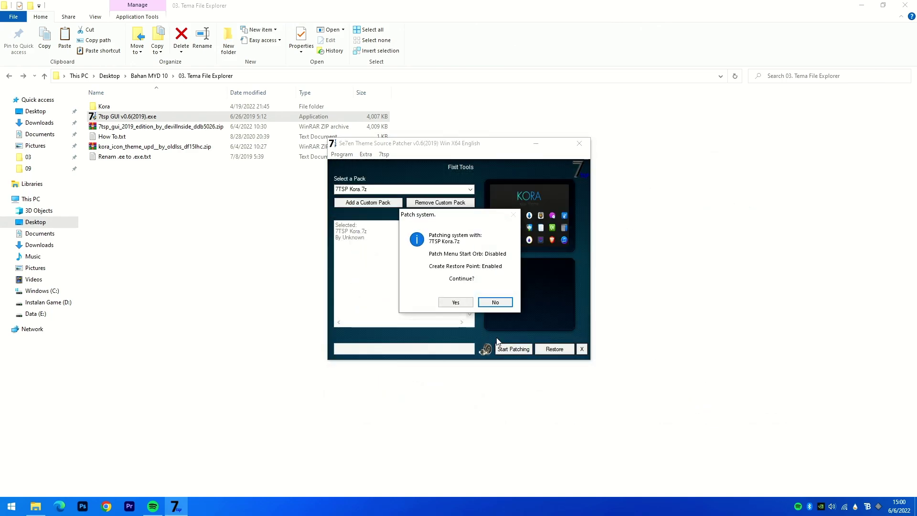
left_click(455, 302)
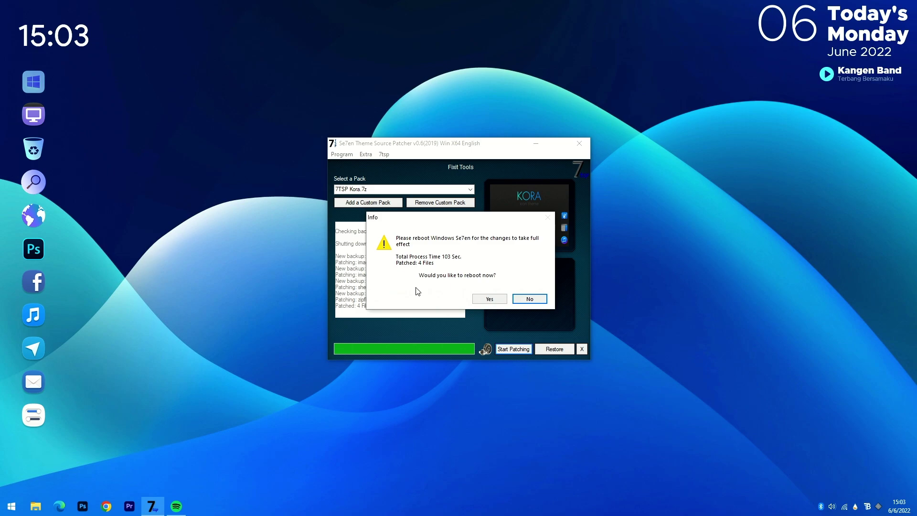
left_click(478, 302)
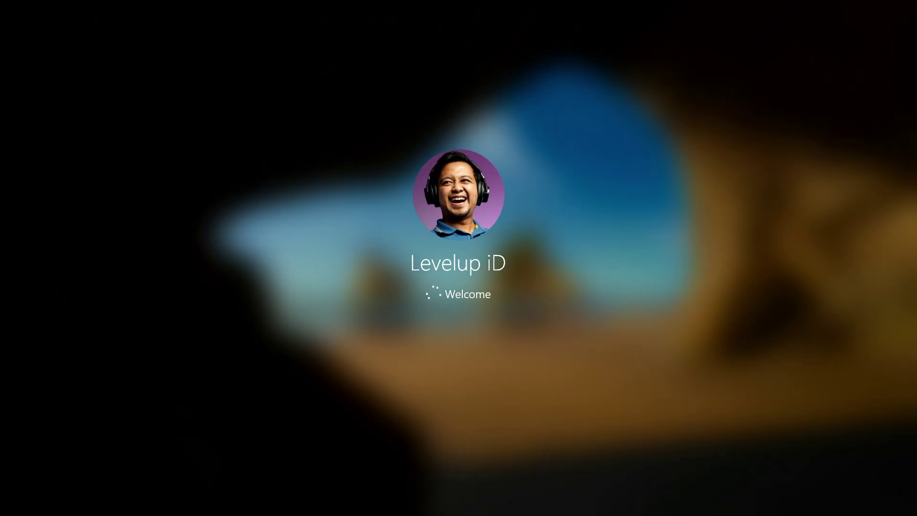
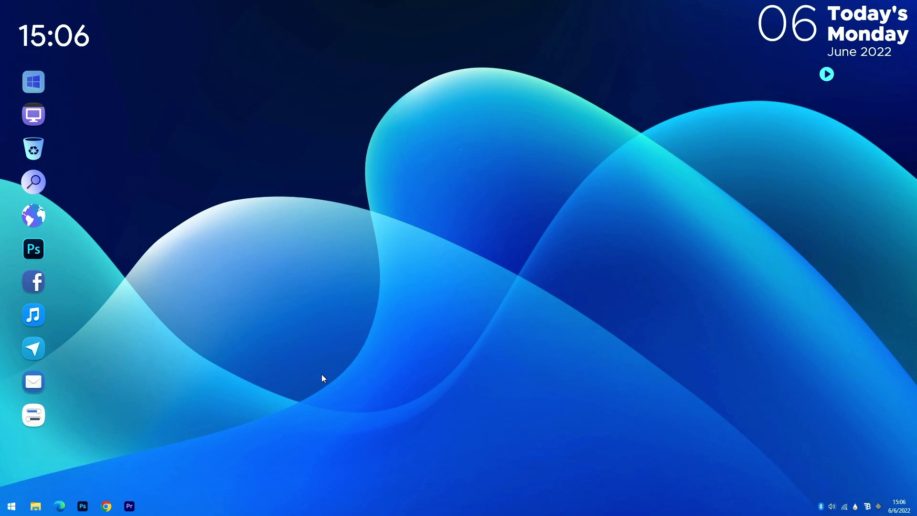
- Open This PC in File Explorer to check the folder and drive icons
key("super+e")
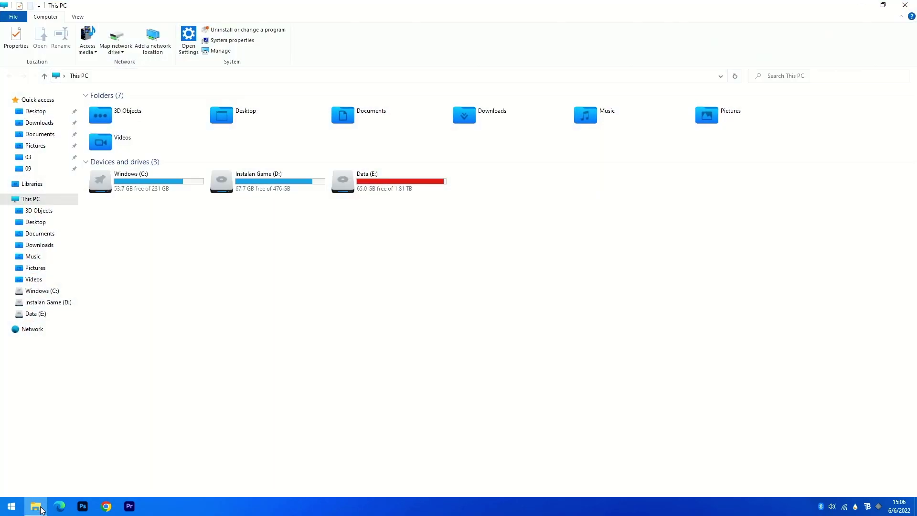